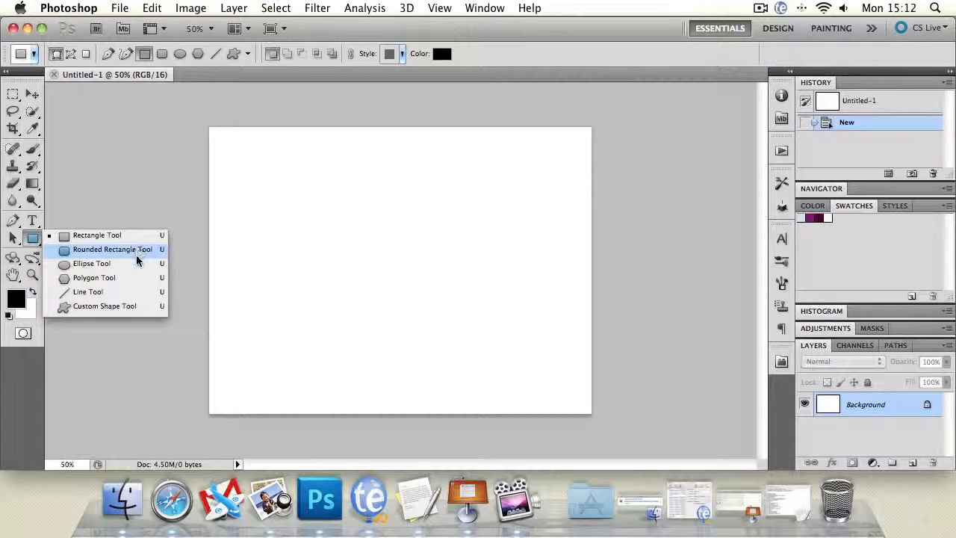
Step: Draw a large black rectangle freehand in the upper-left area of the canvas with the Rectangle tool
{"action": "left_click", "coordinate": [127, 302]}
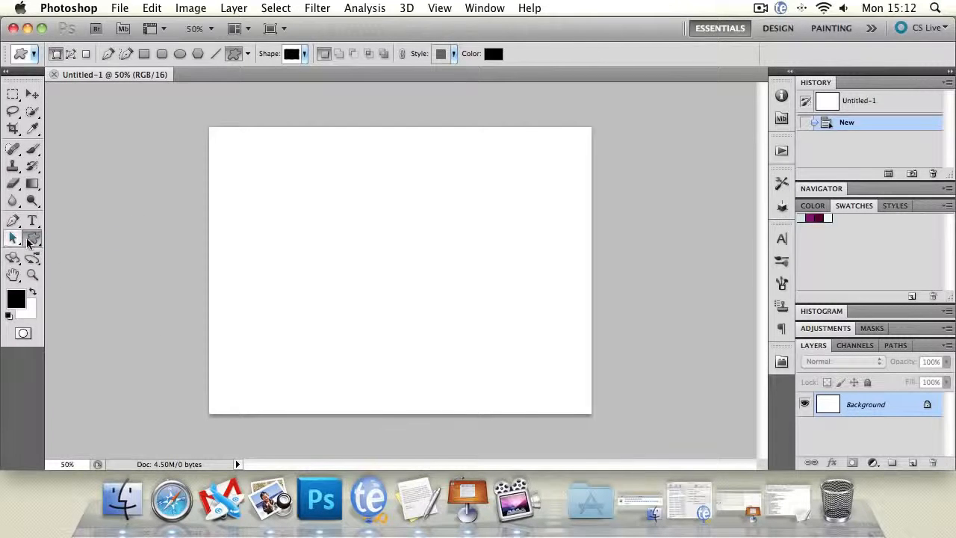
{"action": "left_click_drag", "start_coordinate": [28, 240], "coordinate": [78, 236]}
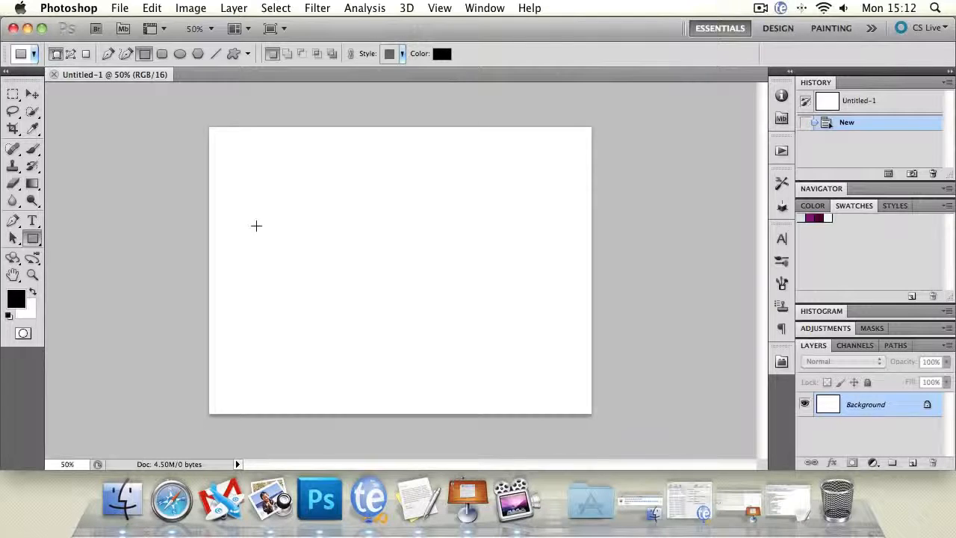
{"action": "mouse_move", "coordinate": [235, 150]}
{"action": "left_mouse_down"}
{"action": "mouse_move", "coordinate": [437, 284]}
{"action": "mouse_move", "coordinate": [467, 320]}
{"action": "left_mouse_up"}
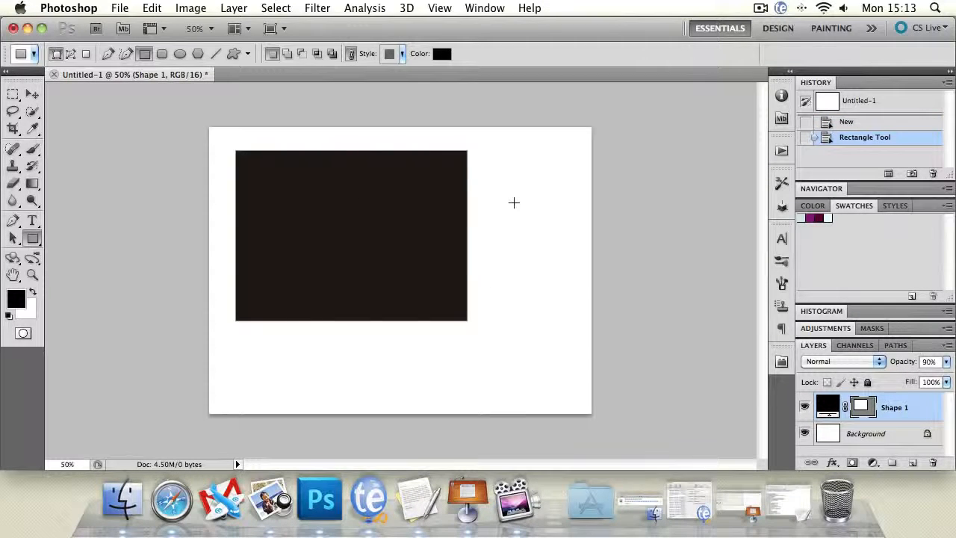
Step: Try a few extra smaller rectangles around and over the large one, undoing all rectangles back to the blank canvas
{"action": "left_click_drag", "start_coordinate": [495, 188], "coordinate": [575, 227]}
{"action": "key", "text": "super+z"}
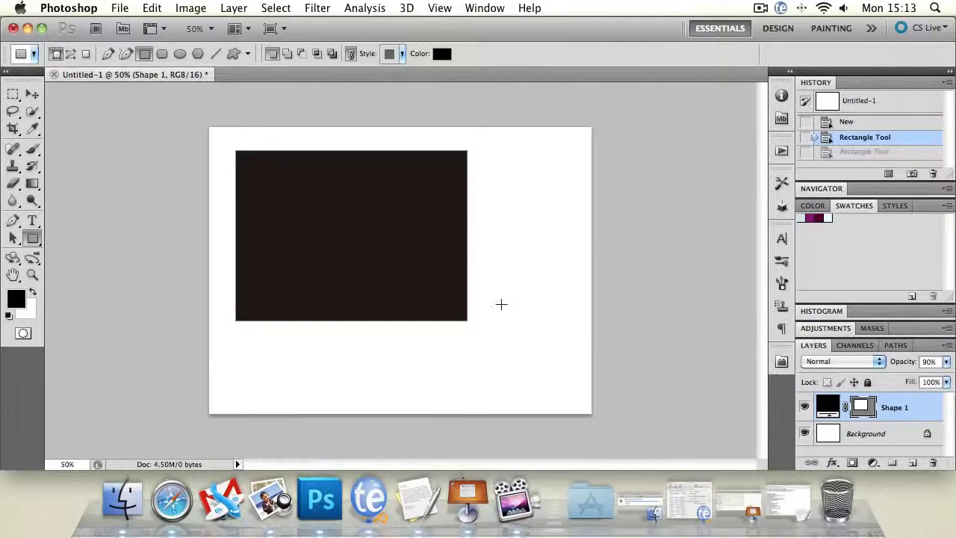
{"action": "left_click_drag", "start_coordinate": [501, 305], "coordinate": [538, 385]}
{"action": "key", "text": "super+alt+z"}
{"action": "left_click_drag", "start_coordinate": [309, 239], "coordinate": [426, 376]}
{"action": "key", "text": "super+alt+z"}
{"action": "key", "text": "super+alt+z"}
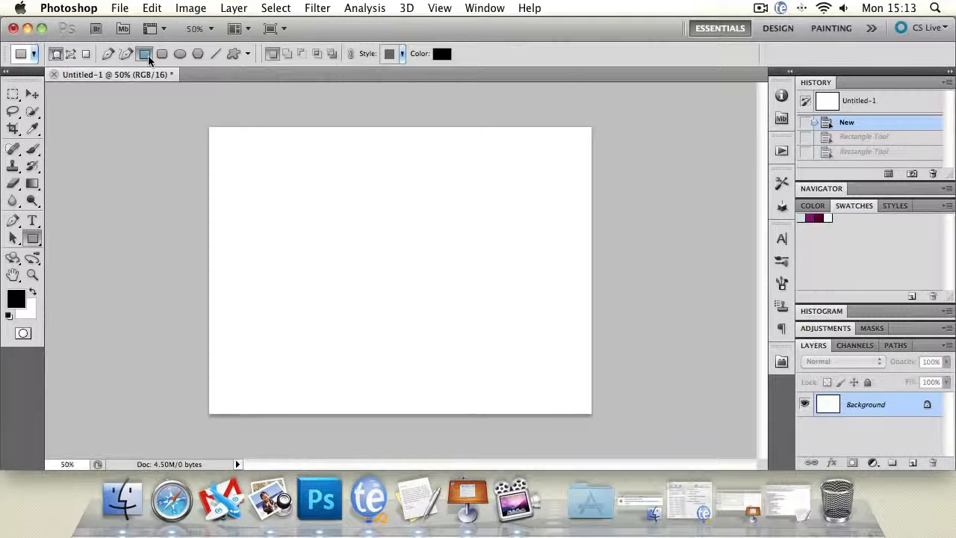
Step: Constrain the Rectangle tool to Square, draw a large test square, and undo it
{"action": "left_click", "coordinate": [249, 56]}
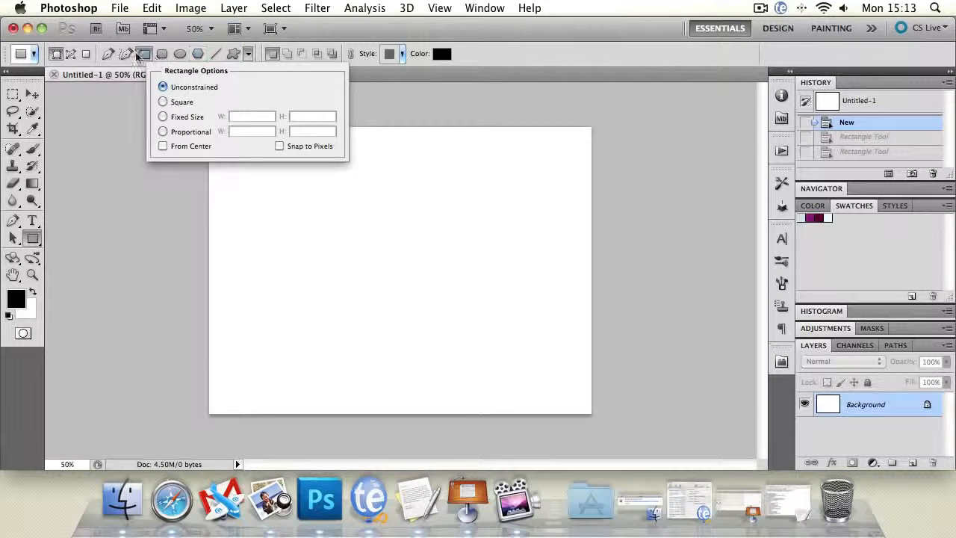
{"action": "left_click", "coordinate": [163, 101]}
{"action": "left_click_drag", "start_coordinate": [240, 180], "coordinate": [469, 350]}
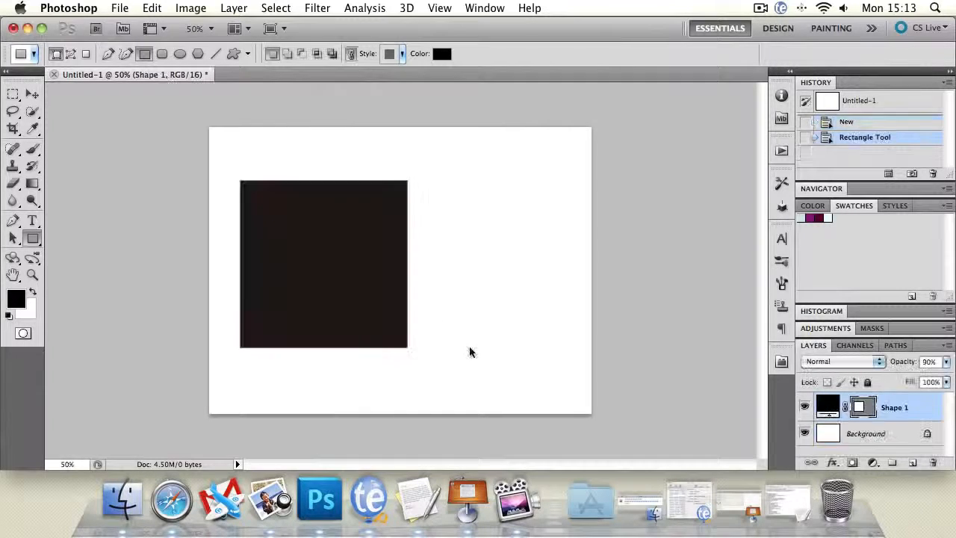
{"action": "key", "text": "super+z"}
Step: Set the Rectangle tool to Unconstrained, draw a test rectangle, and undo it
{"action": "left_click", "coordinate": [248, 53]}
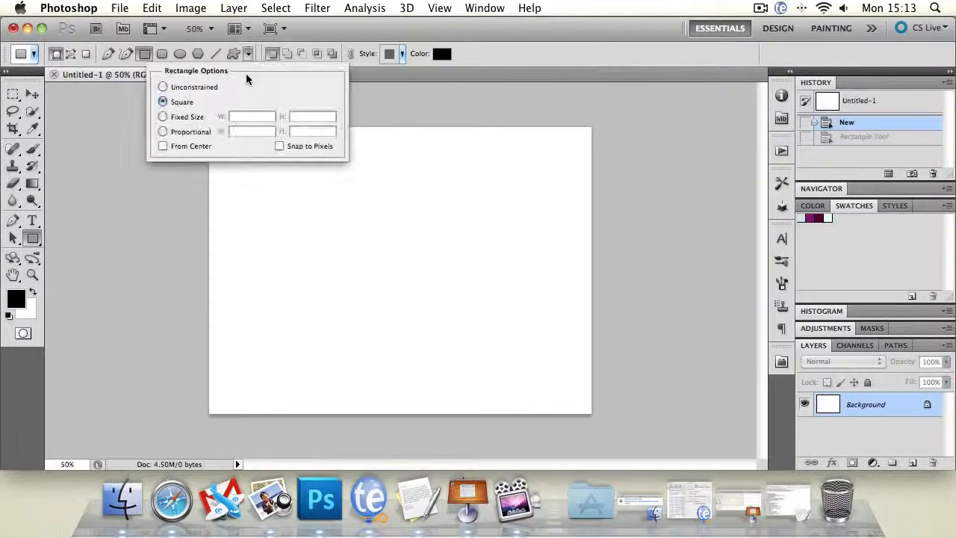
{"action": "left_click", "coordinate": [163, 87]}
{"action": "left_click", "coordinate": [235, 194]}
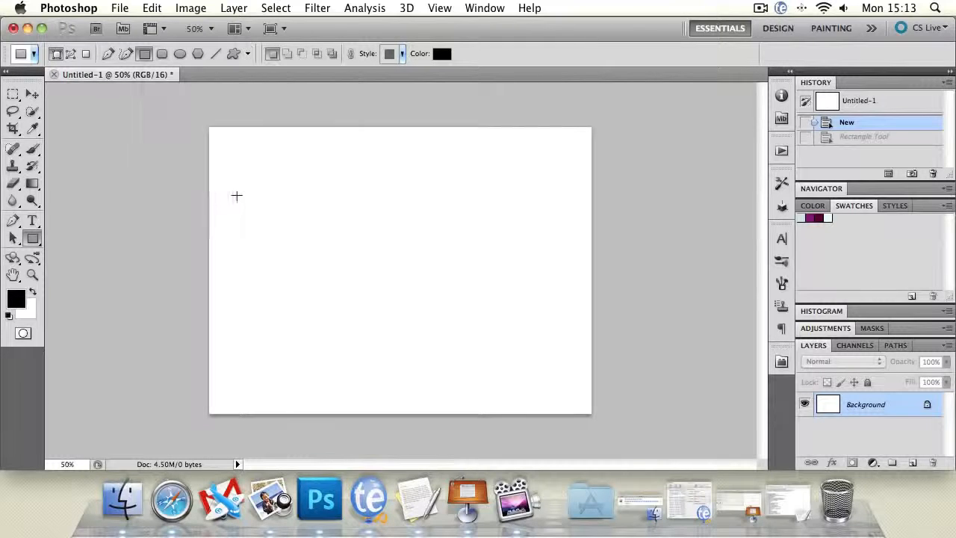
{"action": "left_click_drag", "start_coordinate": [234, 194], "coordinate": [439, 397]}
{"action": "key", "text": "super+z"}
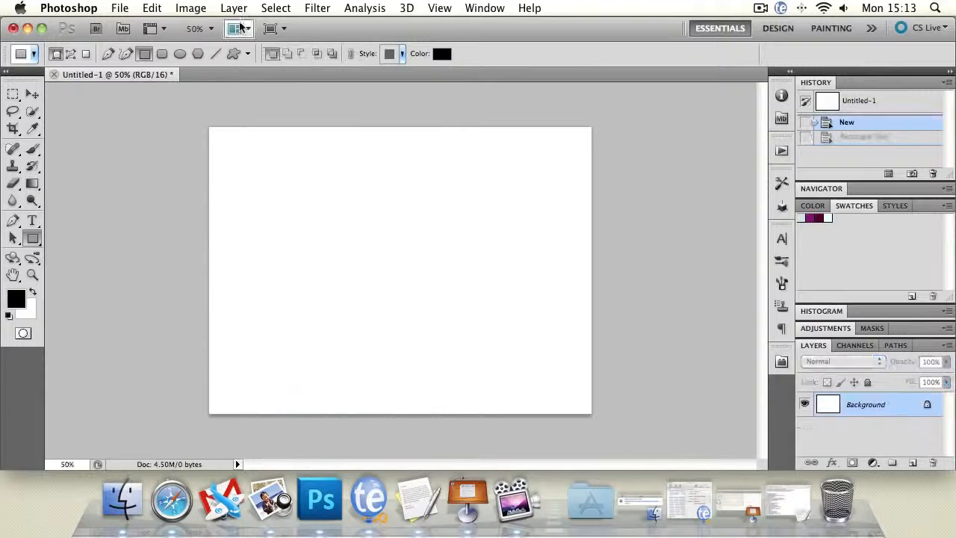
Step: Constrain the Rectangle tool to Square and draw a series of black squares in various sizes across the canvas
{"action": "left_click", "coordinate": [247, 54]}
{"action": "left_click", "coordinate": [161, 103]}
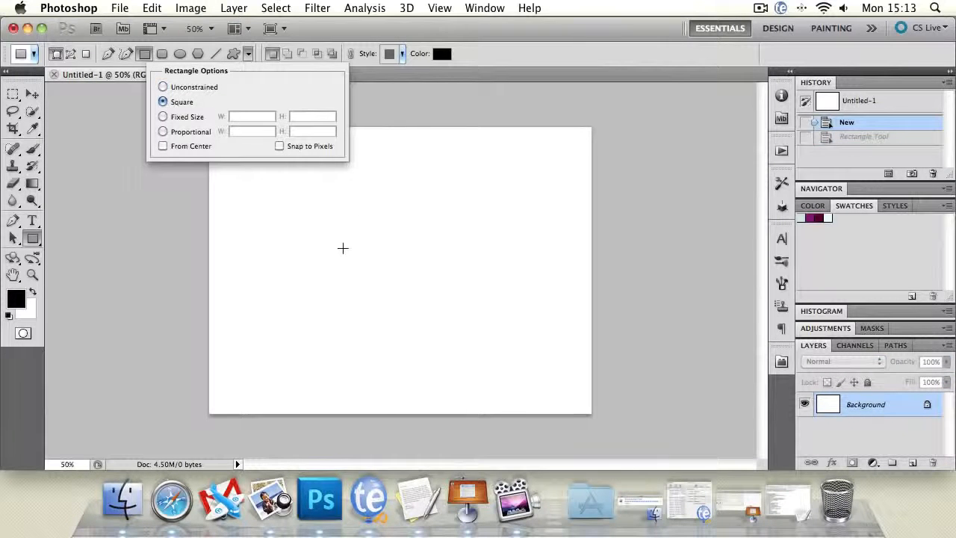
{"action": "left_click_drag", "start_coordinate": [243, 203], "coordinate": [316, 276]}
{"action": "left_click_drag", "start_coordinate": [348, 210], "coordinate": [418, 282]}
{"action": "left_click_drag", "start_coordinate": [423, 174], "coordinate": [555, 241]}
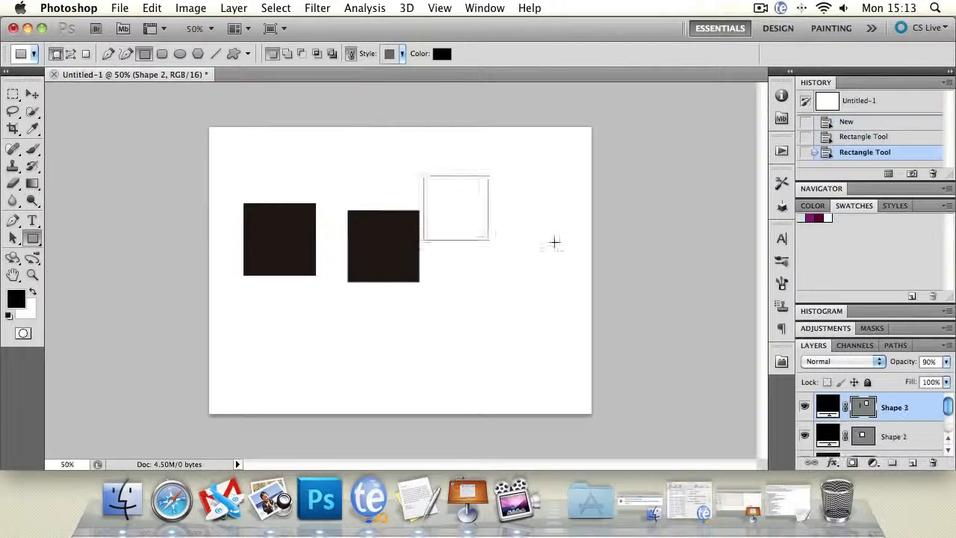
{"action": "left_click_drag", "start_coordinate": [489, 167], "coordinate": [560, 239]}
{"action": "left_click_drag", "start_coordinate": [520, 257], "coordinate": [555, 335]}
{"action": "left_click_drag", "start_coordinate": [471, 337], "coordinate": [539, 406]}
{"action": "left_click_drag", "start_coordinate": [456, 382], "coordinate": [445, 370]}
{"action": "left_click_drag", "start_coordinate": [396, 349], "coordinate": [422, 373]}
{"action": "mouse_move", "coordinate": [424, 363]}
{"action": "left_mouse_down"}
{"action": "mouse_move", "coordinate": [346, 316]}
{"action": "mouse_move", "coordinate": [366, 334]}
{"action": "left_mouse_up"}
{"action": "left_click_drag", "start_coordinate": [327, 274], "coordinate": [336, 284]}
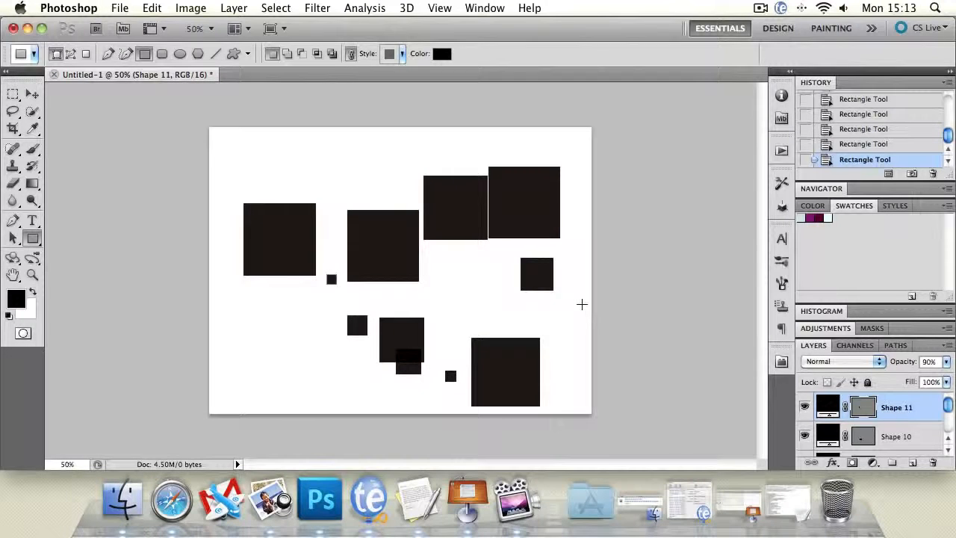
Step: Undo all the drawn squares until the canvas is blank
{"action": "key", "text": "super+alt+z"}
{"action": "key", "text": "super+alt+z"}
{"action": "key", "text": "super+alt+z"}
{"action": "key", "text": "super+alt+z"}
{"action": "key", "text": "super+alt+z"}
{"action": "key", "text": "super+alt+z"}
{"action": "key", "text": "super+alt+z"}
{"action": "key", "text": "super+alt+z"}
{"action": "key", "text": "super+alt+z"}
{"action": "key", "text": "super+alt+z"}
{"action": "key", "text": "super+alt+z"}
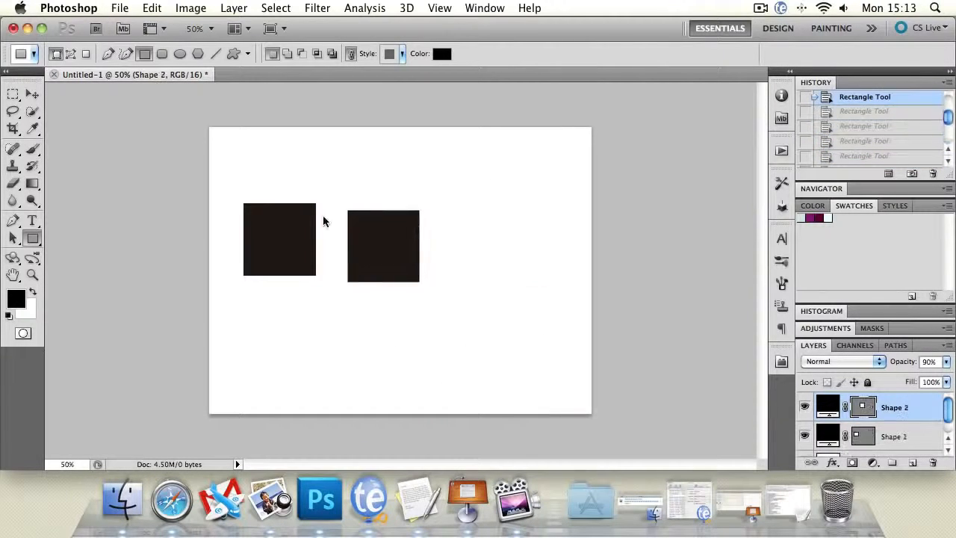
Step: Place a Fixed Size 500 × 500 px black square near the canvas center and delete its layer
{"action": "left_click", "coordinate": [249, 54]}
{"action": "left_click", "coordinate": [162, 117]}
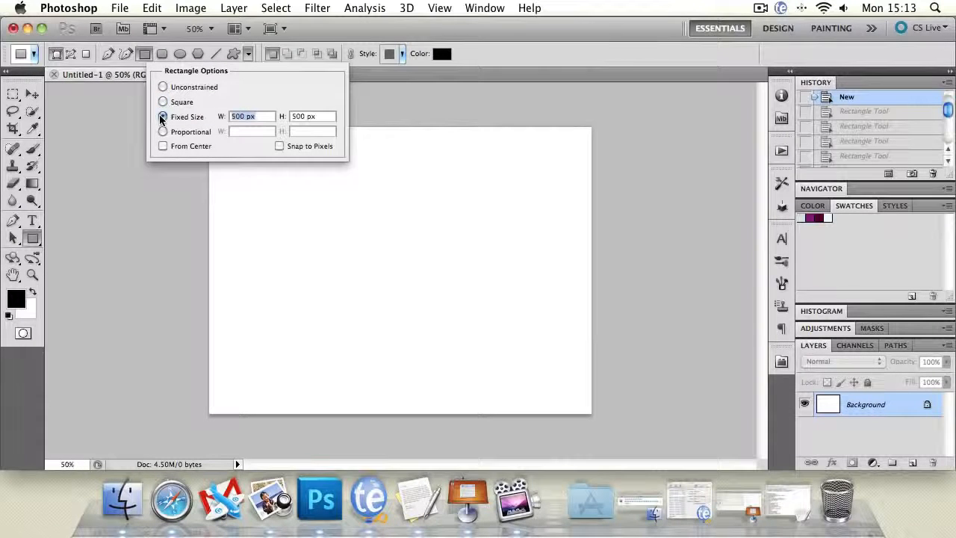
{"action": "left_click", "coordinate": [416, 259]}
{"action": "left_click_drag", "start_coordinate": [416, 260], "coordinate": [299, 163]}
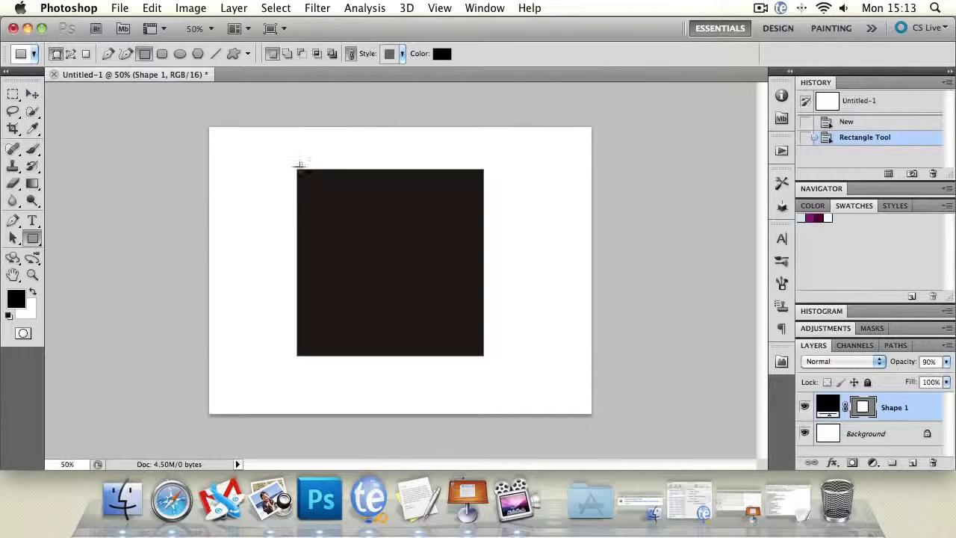
{"action": "left_click", "coordinate": [32, 94]}
{"action": "key", "text": "Delete"}
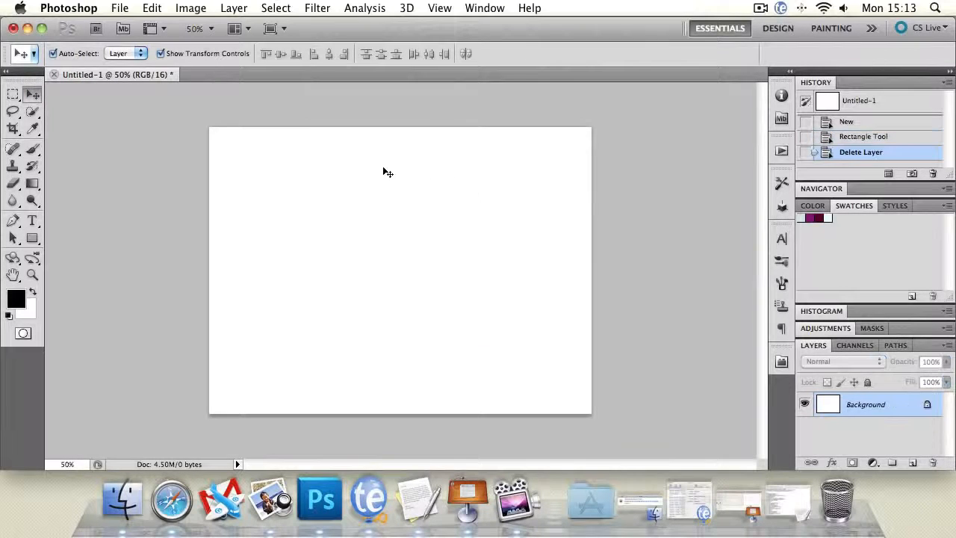
Step: Set the Rectangle tool back to Unconstrained and switch to the Move tool
{"action": "left_click", "coordinate": [38, 239]}
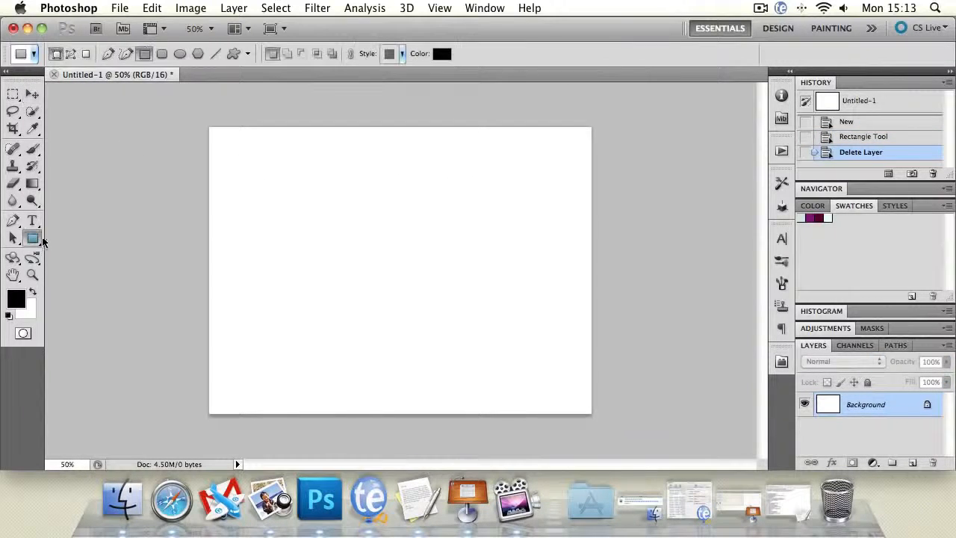
{"action": "left_click", "coordinate": [85, 238]}
{"action": "left_click", "coordinate": [248, 53]}
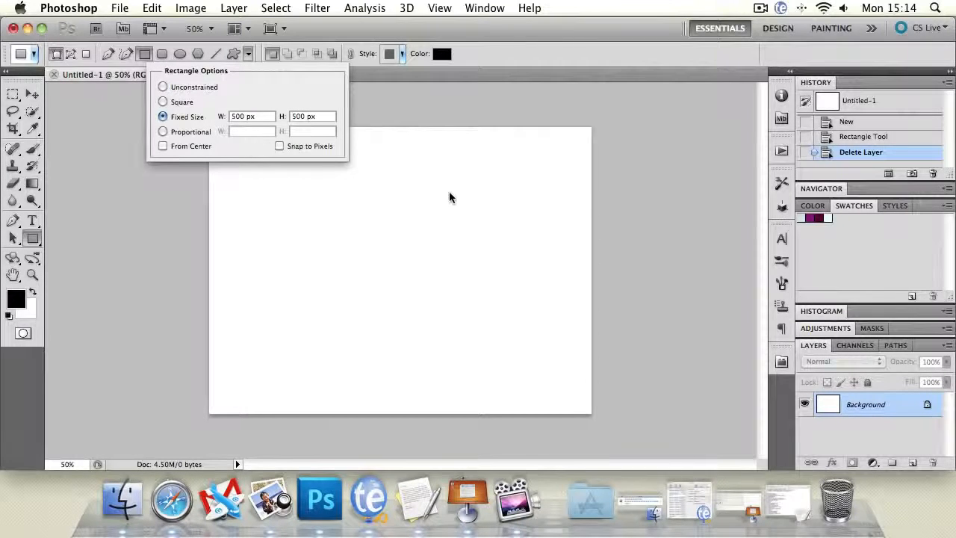
{"action": "left_click", "coordinate": [164, 87]}
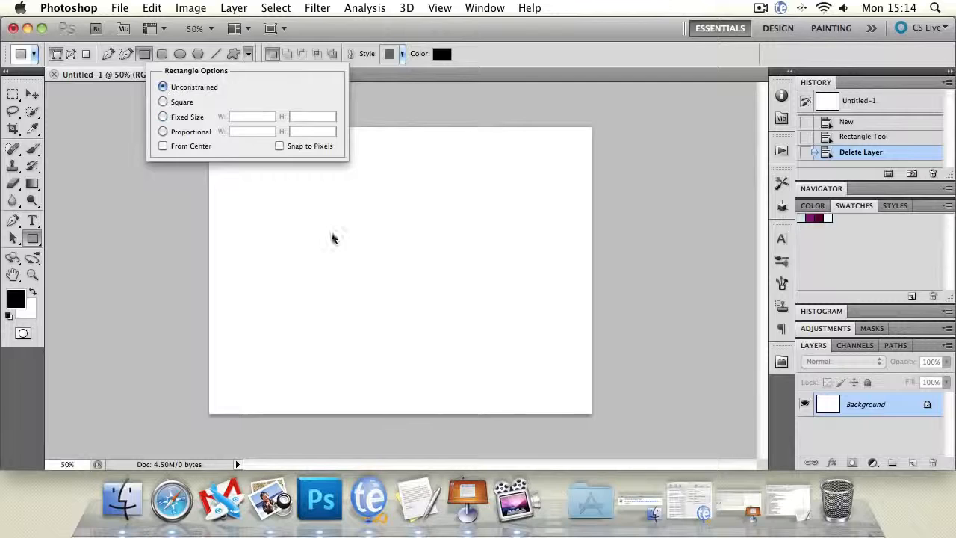
{"action": "left_click", "coordinate": [32, 95]}
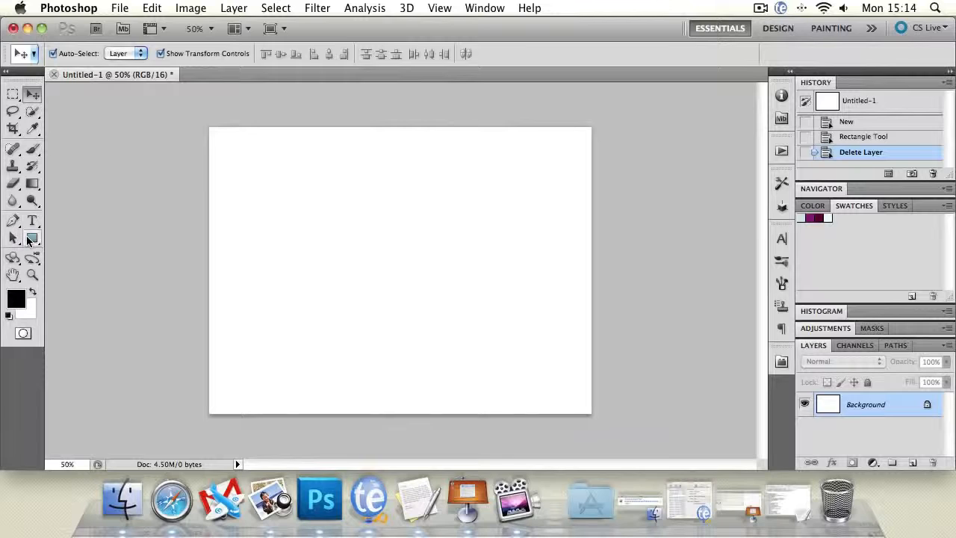
Step: Draw a large black rectangle and subtract a second rectangle overlapping its lower-right part
{"action": "left_click", "coordinate": [32, 238]}
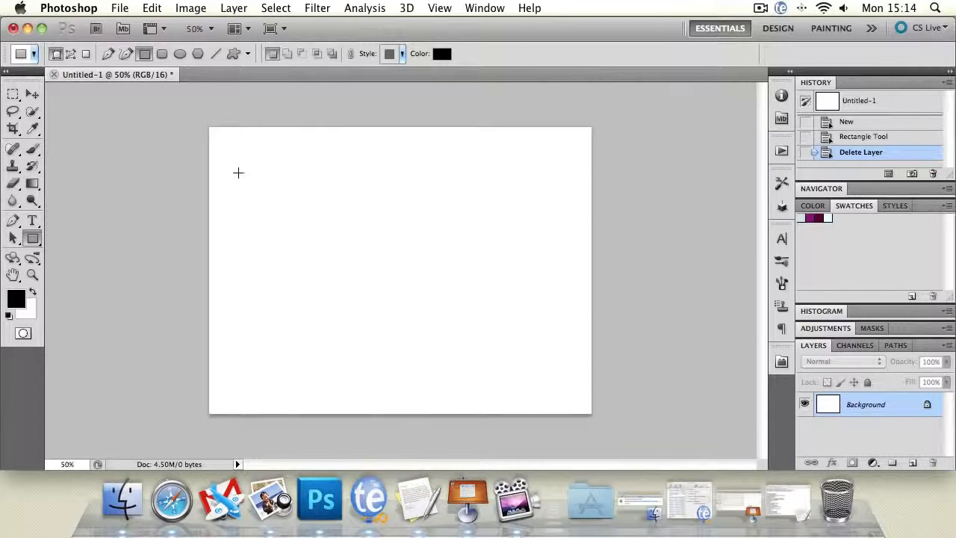
{"action": "mouse_move", "coordinate": [239, 173]}
{"action": "left_mouse_down"}
{"action": "mouse_move", "coordinate": [427, 303]}
{"action": "mouse_move", "coordinate": [411, 325]}
{"action": "left_mouse_up"}
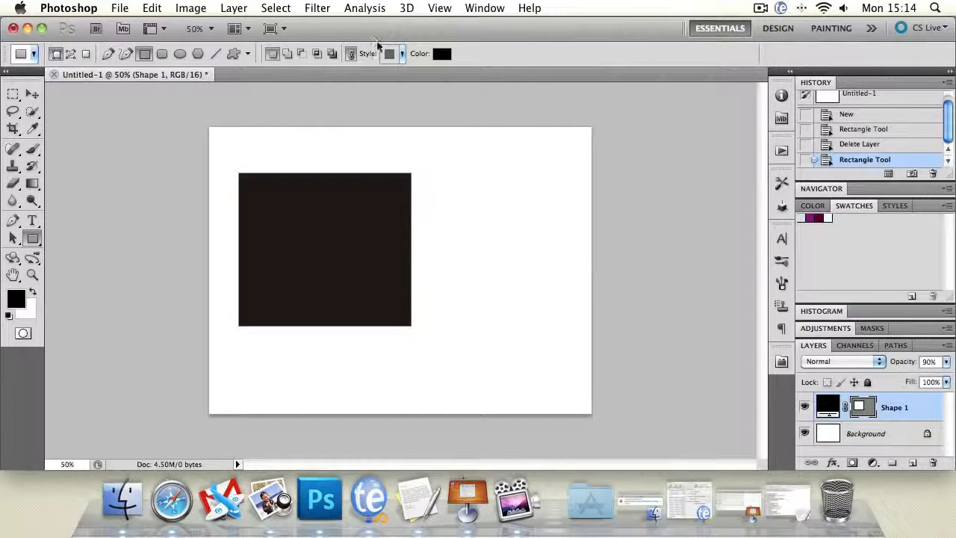
{"action": "left_click", "coordinate": [302, 56]}
{"action": "left_click_drag", "start_coordinate": [282, 223], "coordinate": [428, 374]}
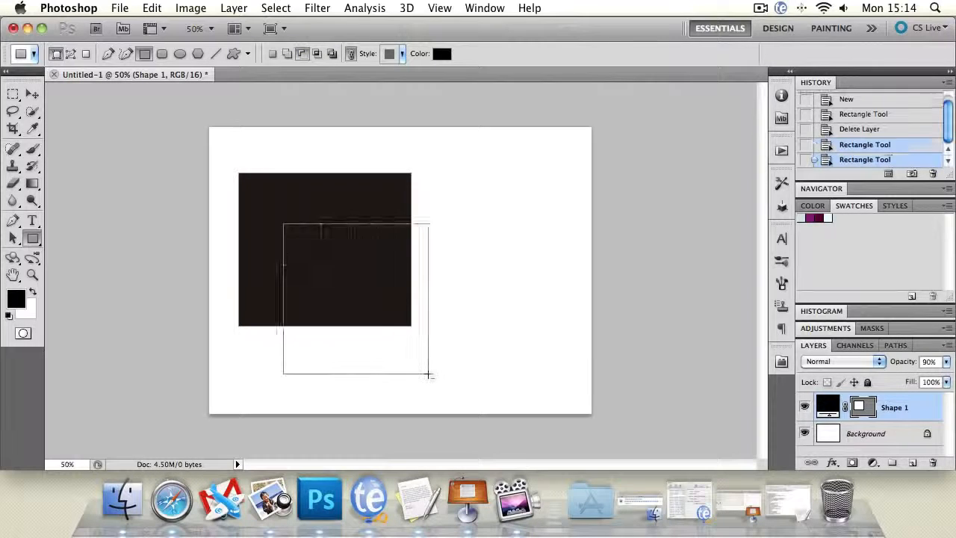
Step: Intersect the shape with a smaller rectangle over its upper-left corner, and add a tall rectangle in exclude-overlap mode
{"action": "left_click", "coordinate": [316, 54]}
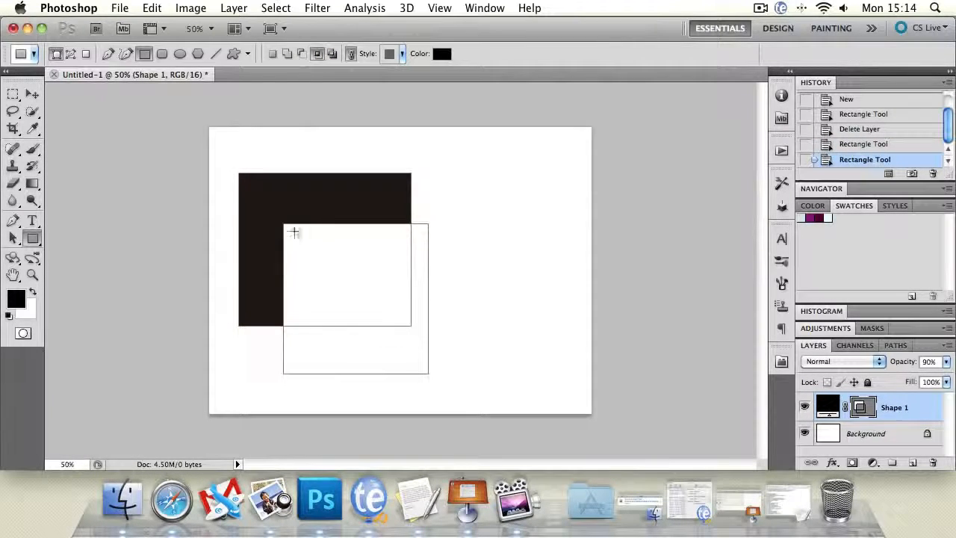
{"action": "left_click_drag", "start_coordinate": [265, 196], "coordinate": [371, 287]}
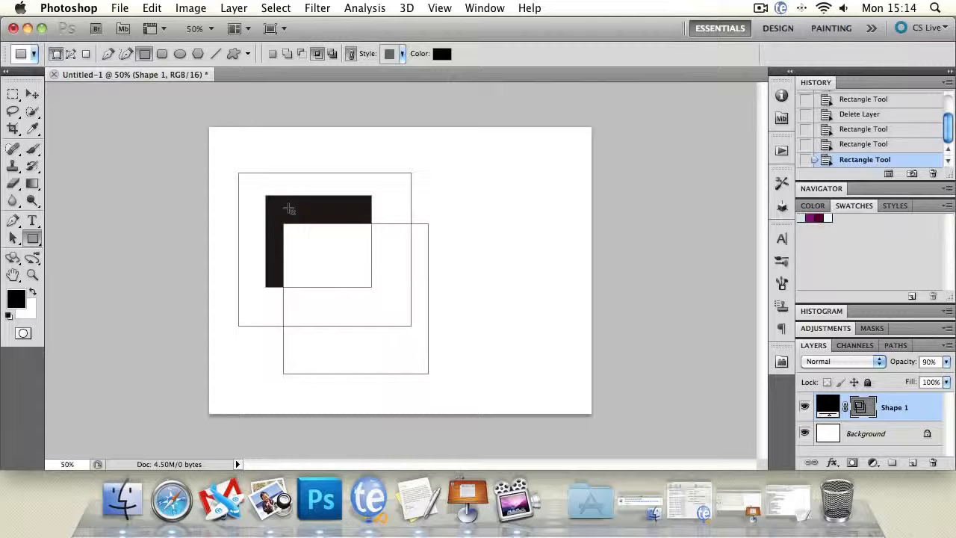
{"action": "left_click", "coordinate": [332, 53]}
{"action": "left_click_drag", "start_coordinate": [243, 163], "coordinate": [339, 326]}
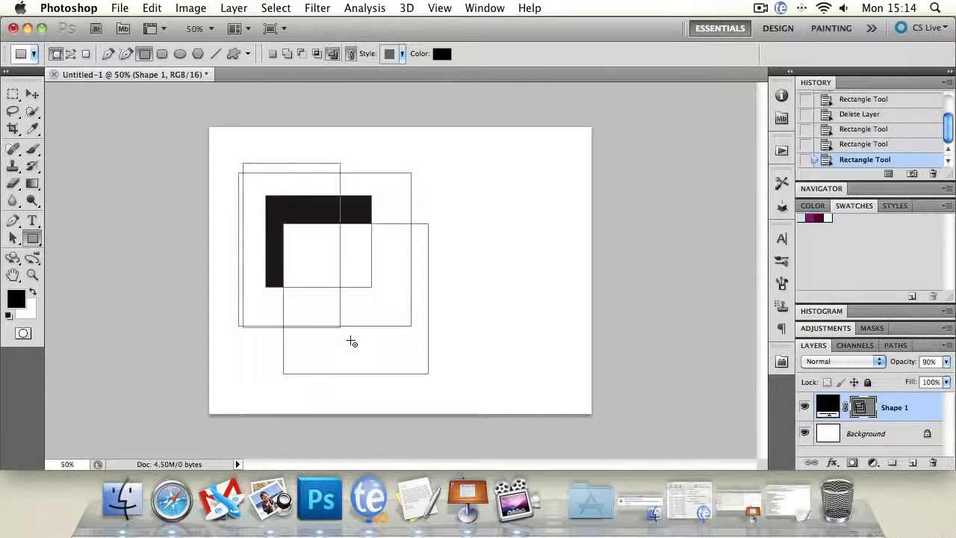
Step: Undo all the combined rectangle shapes until the canvas is blank
{"action": "key", "text": "super+alt+z"}
{"action": "key", "text": "super+alt+z"}
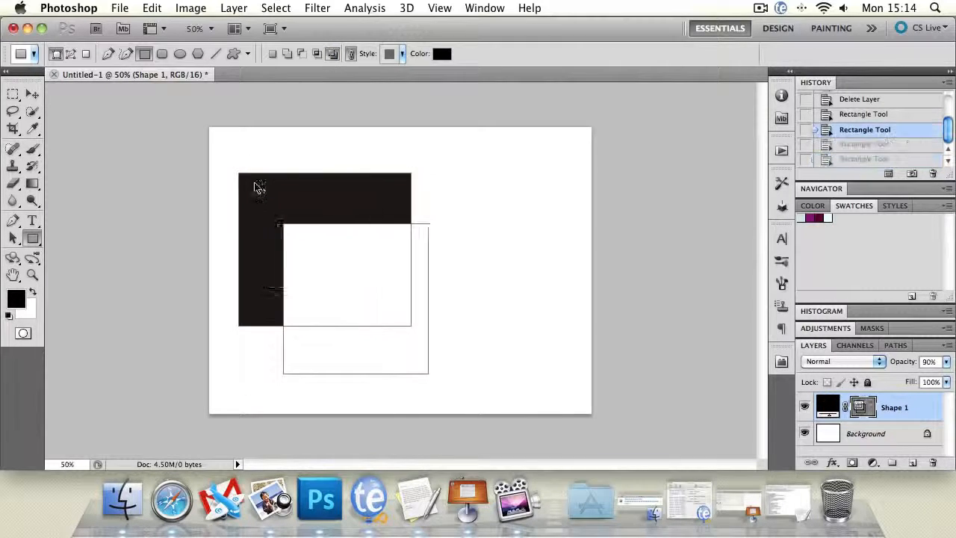
{"action": "key", "text": "super+alt+z"}
{"action": "key", "text": "super+alt+z"}
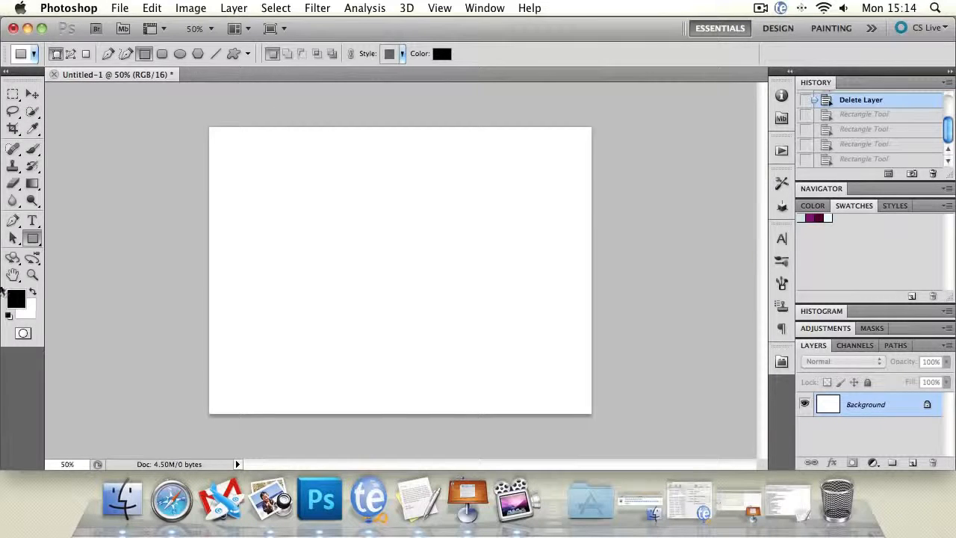
Step: Draw a large unconstrained black rectangle in the upper-left area of the canvas with the Rectangle tool
{"action": "left_click", "coordinate": [32, 238]}
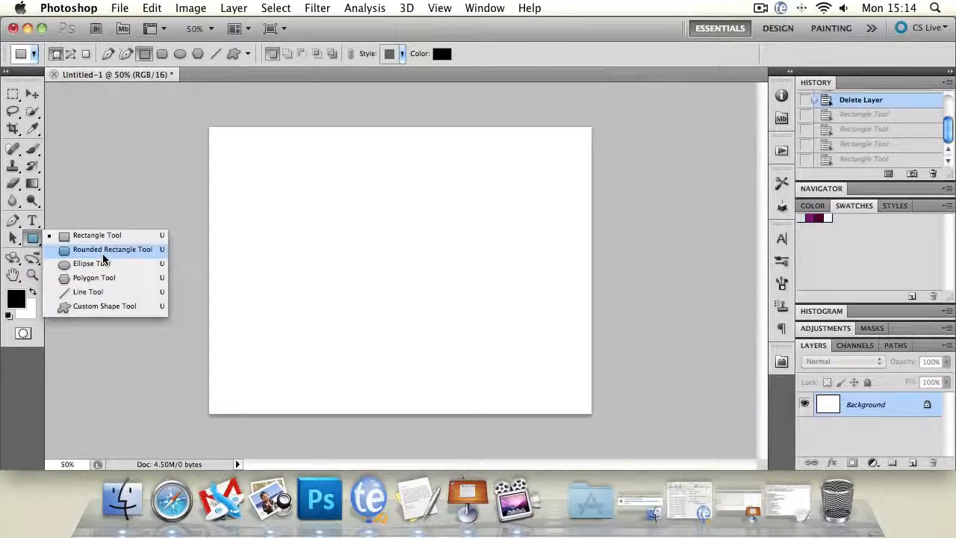
{"action": "left_click", "coordinate": [103, 254]}
{"action": "left_click", "coordinate": [33, 238]}
{"action": "left_click", "coordinate": [93, 234]}
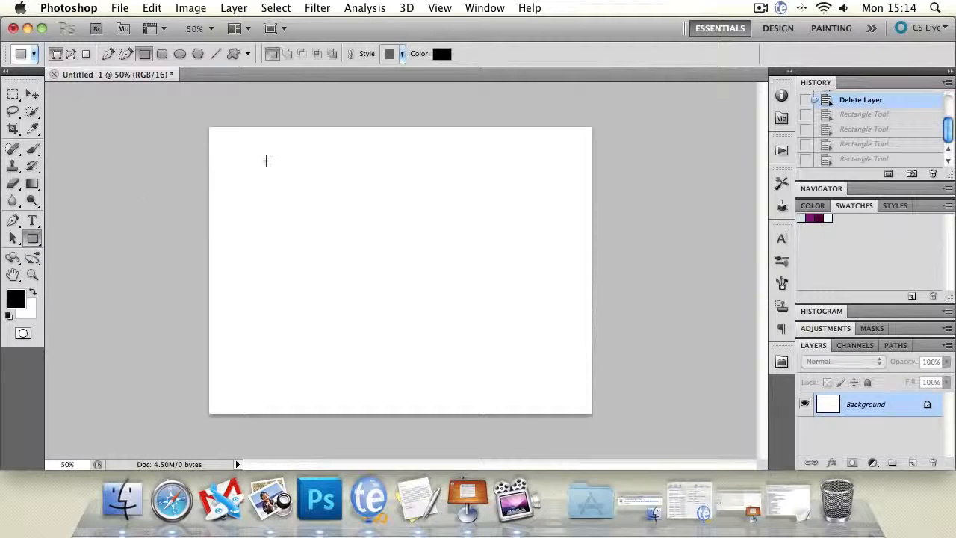
{"action": "left_click_drag", "start_coordinate": [233, 153], "coordinate": [438, 314]}
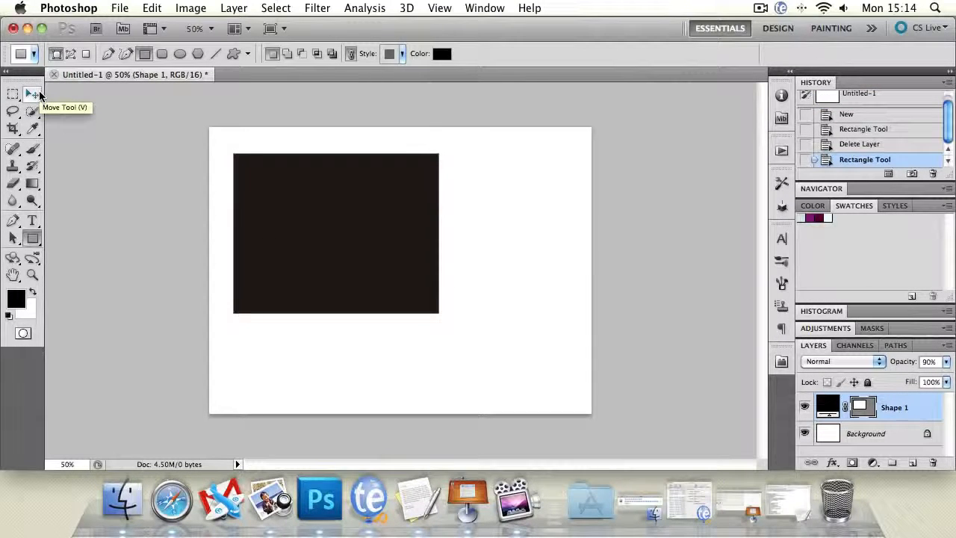
Step: Deselect the black rectangle's layer and reselect it on the canvas with the Move tool
{"action": "left_click", "coordinate": [33, 94]}
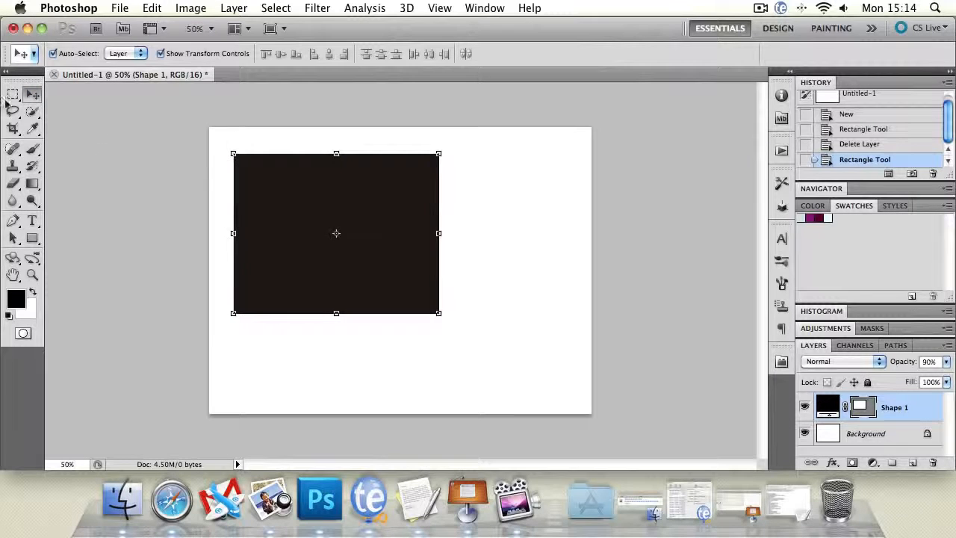
{"action": "left_click", "coordinate": [112, 145]}
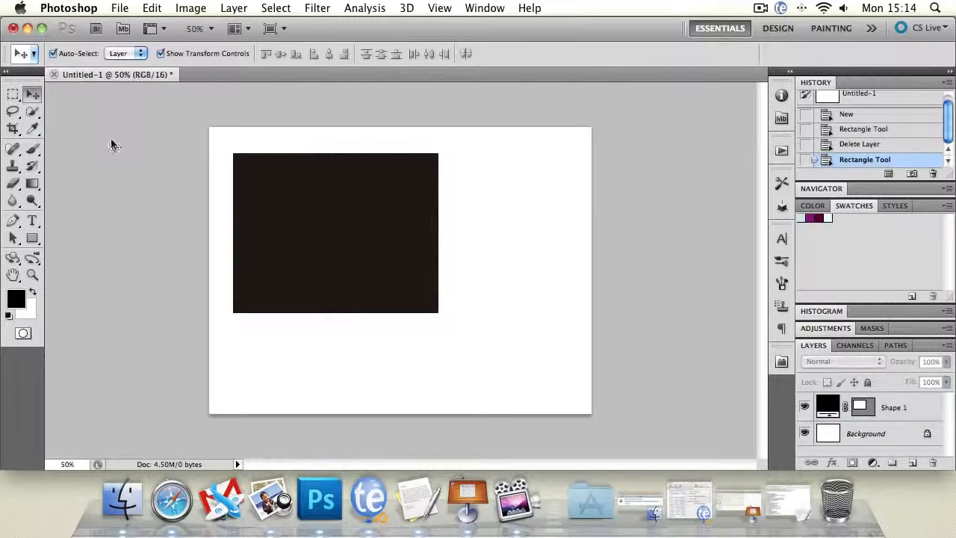
{"action": "left_click", "coordinate": [400, 192]}
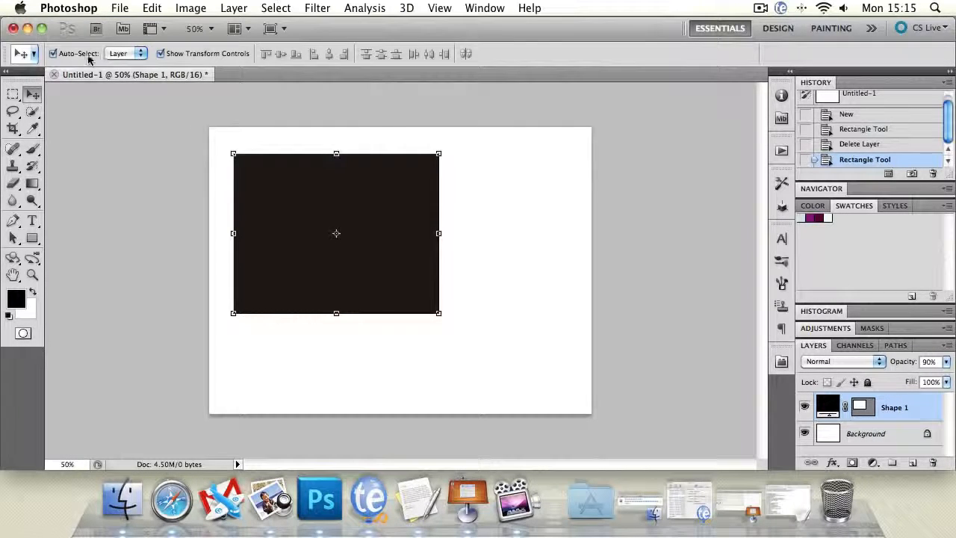
Step: Try rotating the black rectangle counterclockwise by about 23° and enlarging it from a corner, and undo the transform
{"action": "left_click", "coordinate": [438, 154]}
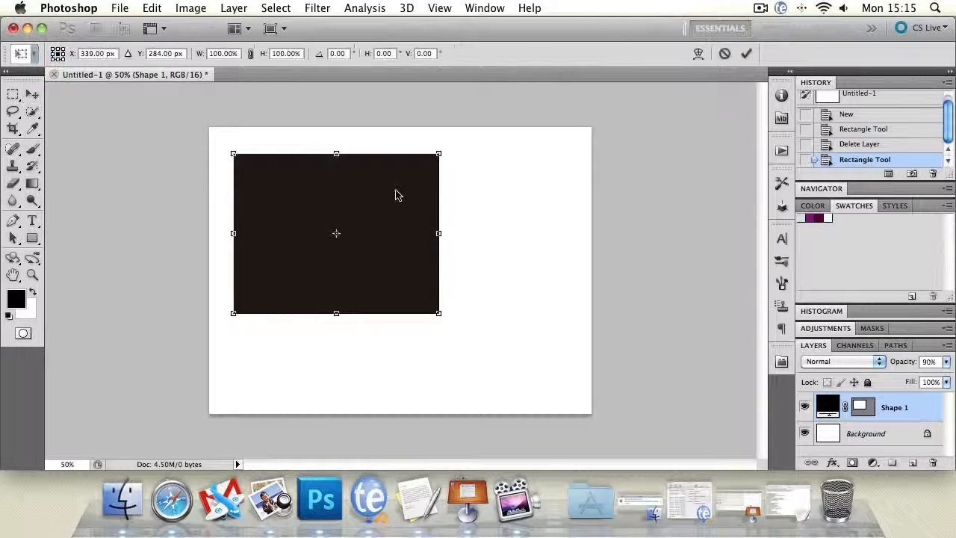
{"action": "left_click_drag", "start_coordinate": [459, 252], "coordinate": [458, 192]}
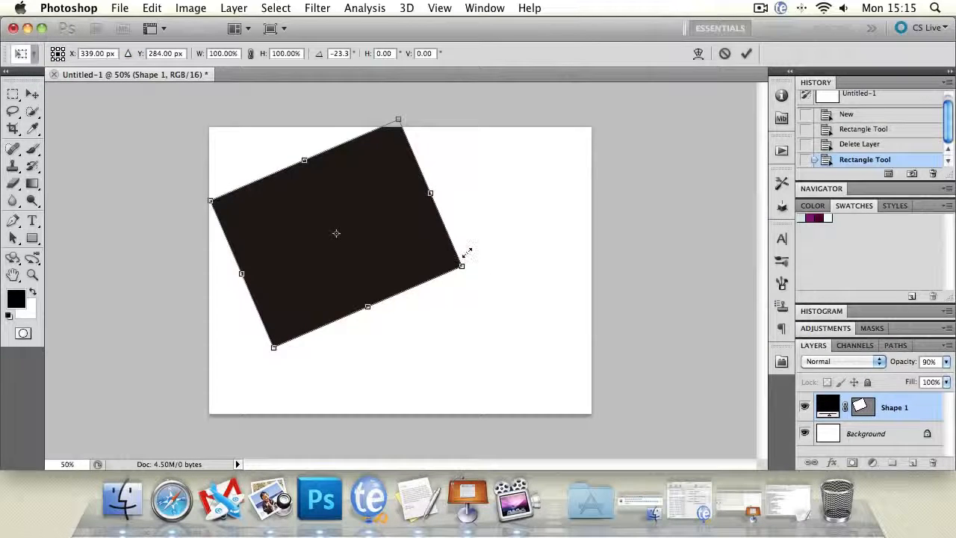
{"action": "left_click_drag", "start_coordinate": [465, 266], "coordinate": [482, 300]}
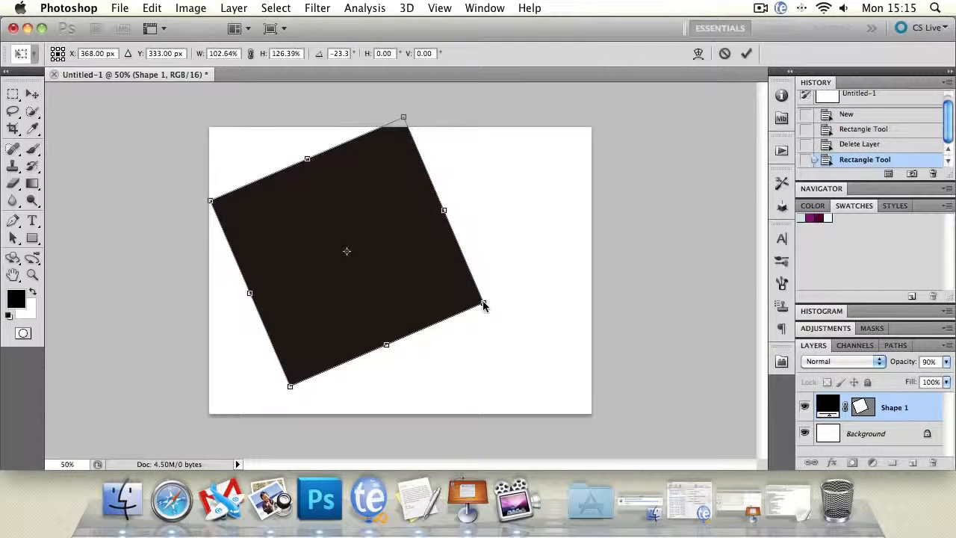
{"action": "key", "text": "Return"}
{"action": "key", "text": "ctrl+z"}
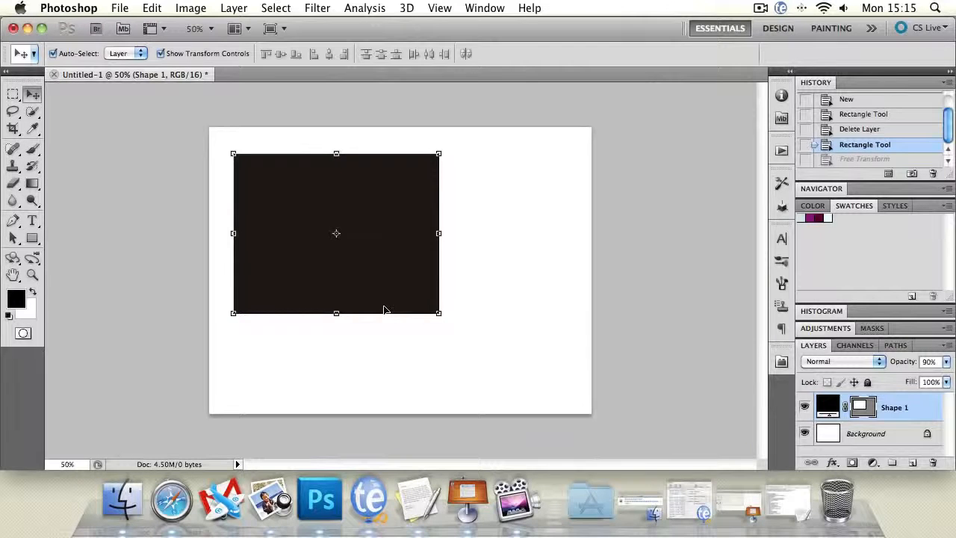
Step: Delete the black rectangle and draw a large rounded rectangle with a 10 px corner radius on the blank canvas
{"action": "key", "text": "Delete"}
{"action": "left_click", "coordinate": [32, 238]}
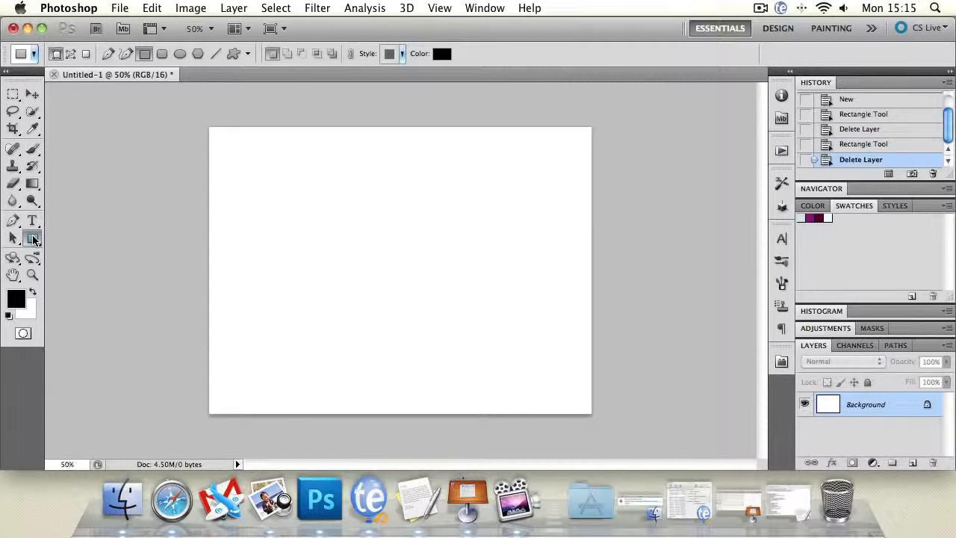
{"action": "left_click", "coordinate": [162, 54]}
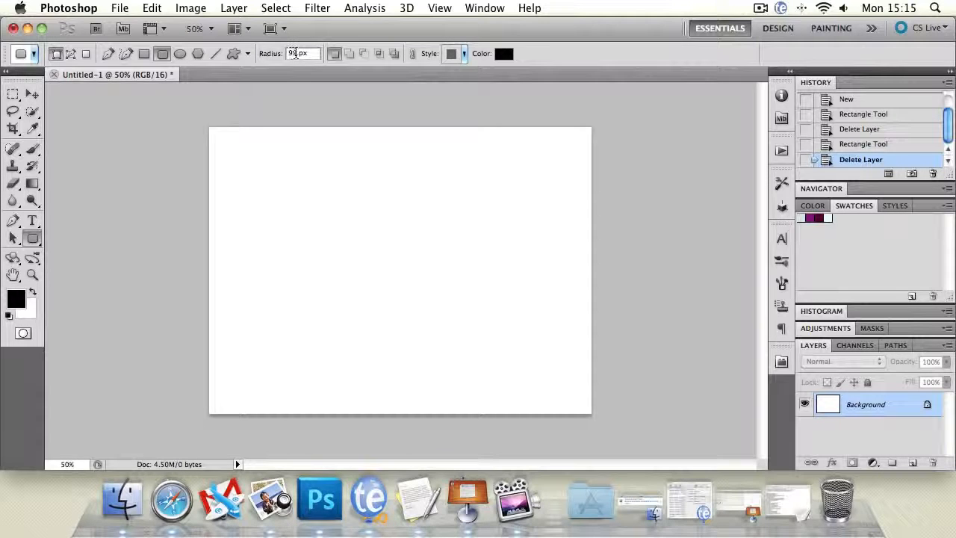
{"action": "type", "text": "10"}
{"action": "left_click_drag", "start_coordinate": [232, 147], "coordinate": [584, 348]}
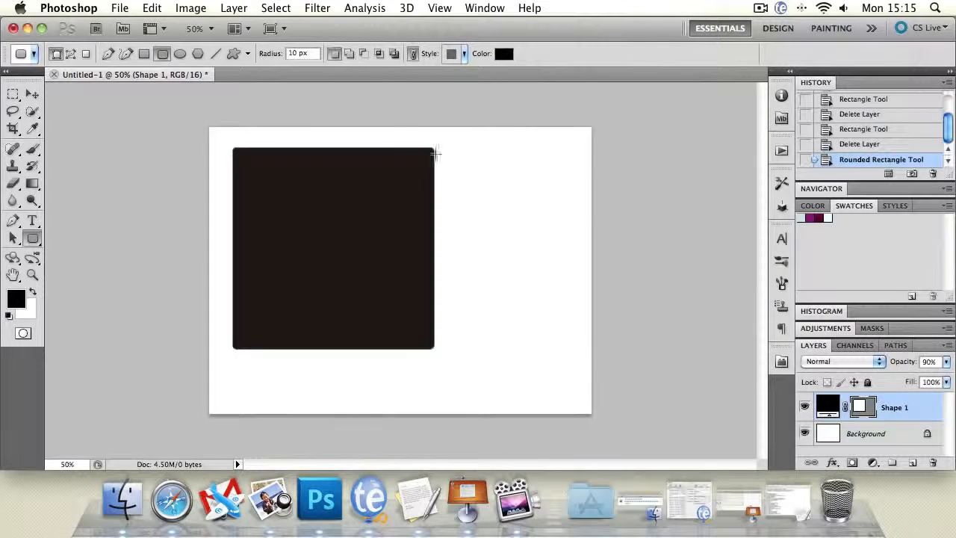
Step: Redraw the 10 px rounded rectangle smaller, and add a second rounded rectangle with a 99 px radius extending past the canvas's lower-right corner
{"action": "key", "text": "super+z"}
{"action": "left_click_drag", "start_coordinate": [232, 147], "coordinate": [394, 298]}
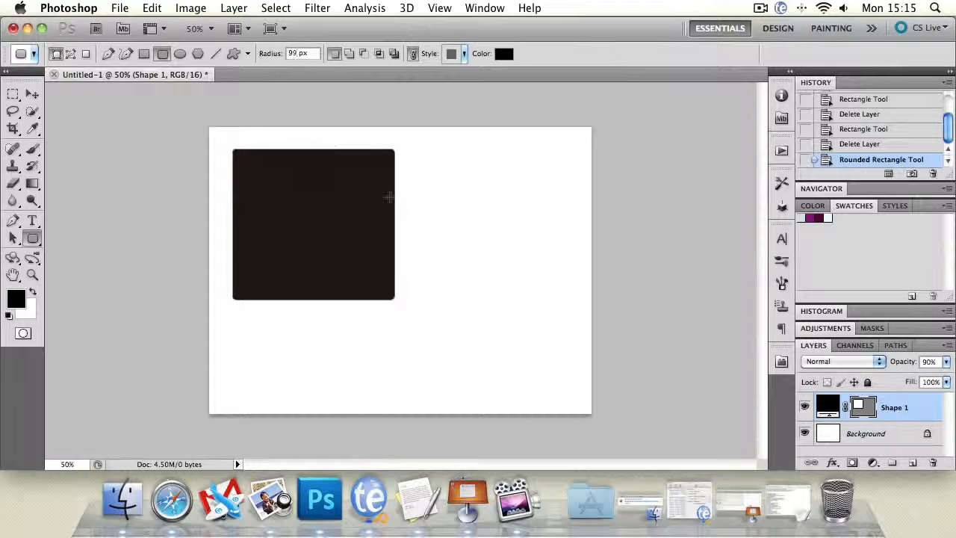
{"action": "left_click_drag", "start_coordinate": [454, 208], "coordinate": [754, 459]}
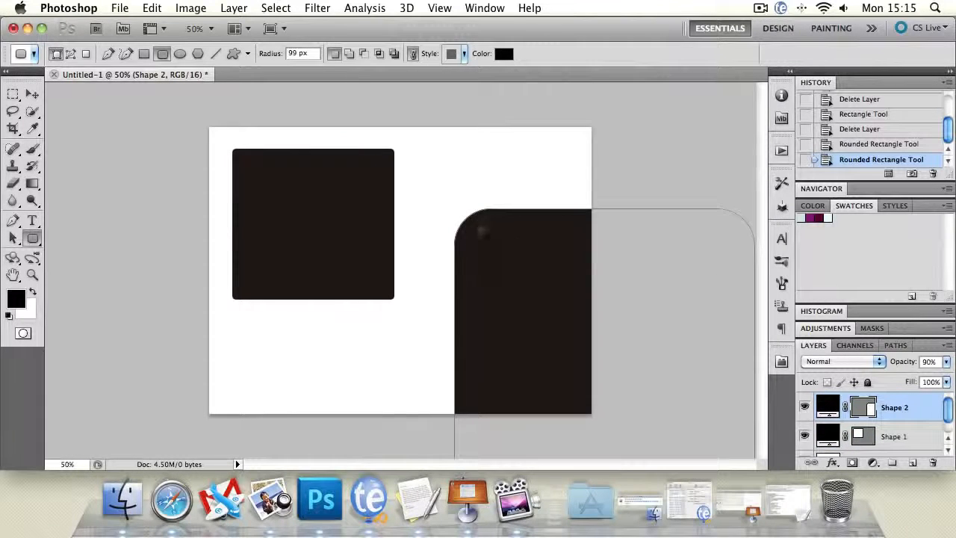
Step: Undo both rounded rectangles and open the Rounded Rectangle sizing options
{"action": "key", "text": "super+alt+z"}
{"action": "key", "text": "super+alt+z"}
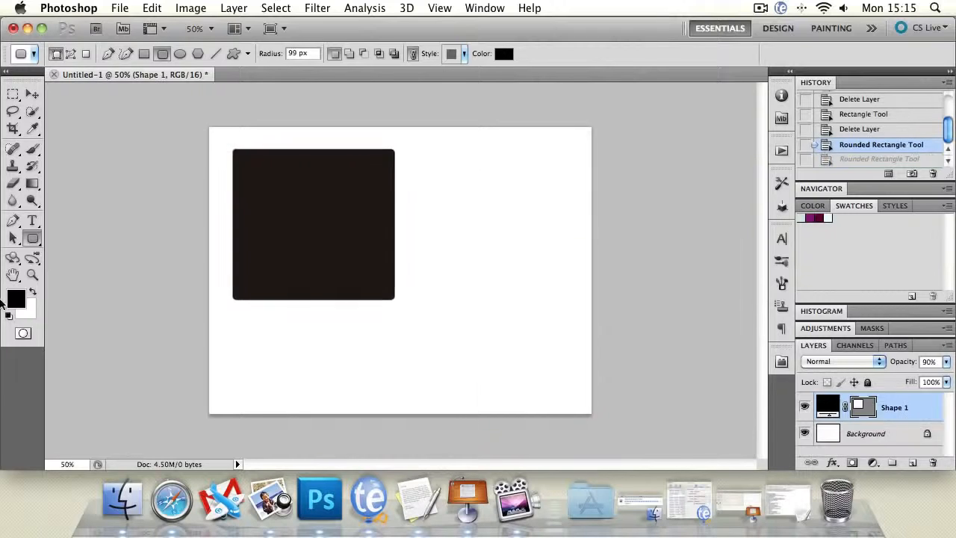
{"action": "left_click", "coordinate": [33, 239]}
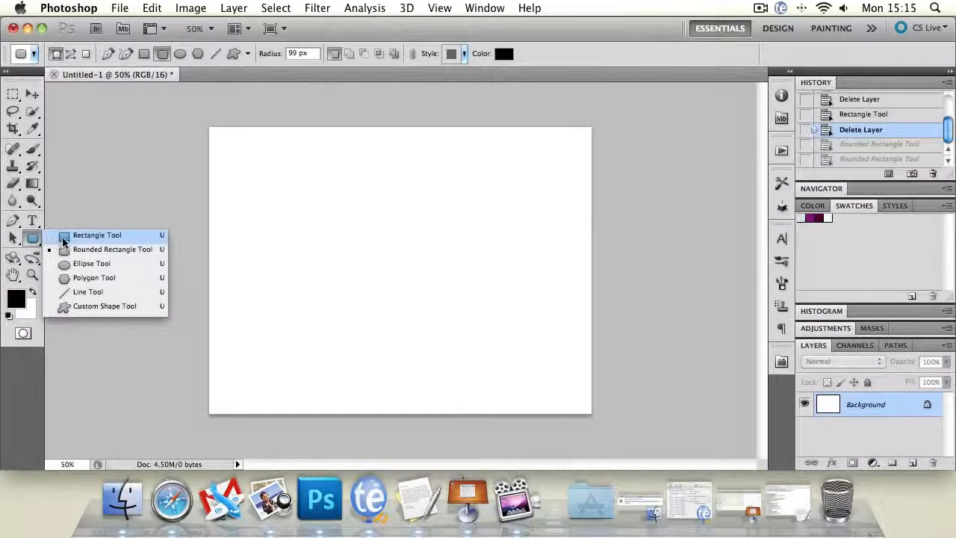
{"action": "left_click", "coordinate": [248, 53]}
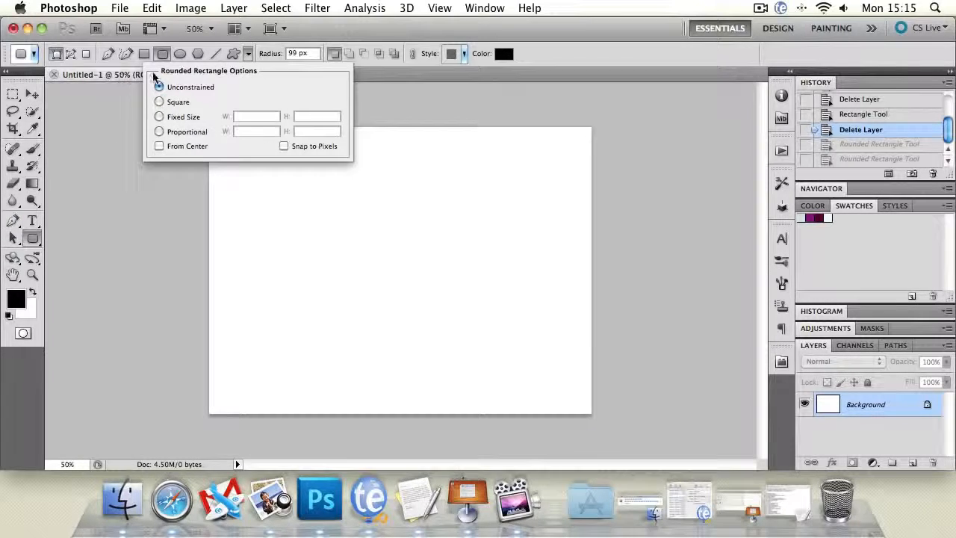
Step: Try a wide, a tall narrow and a larger ellipse one after another with the Ellipse tool, undoing each
{"action": "left_click", "coordinate": [180, 53]}
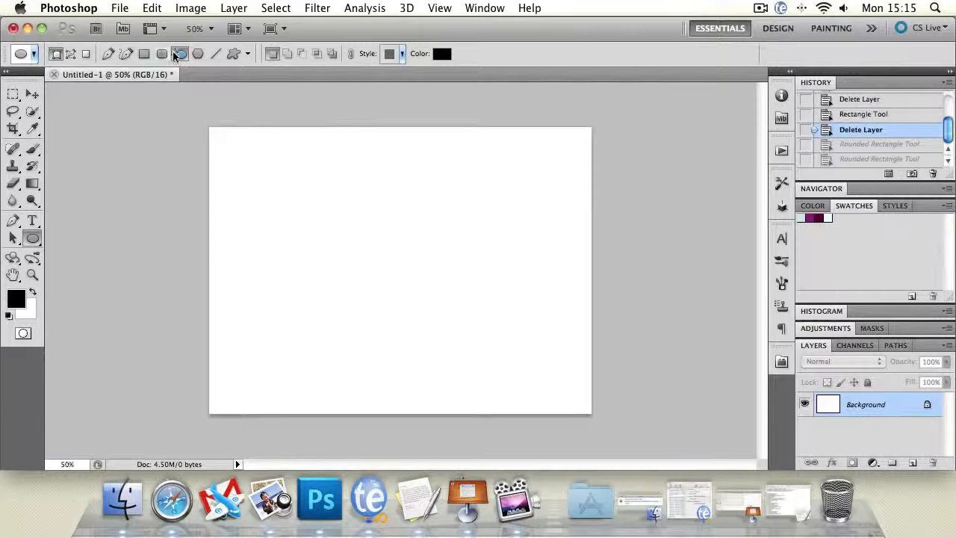
{"action": "left_click_drag", "start_coordinate": [233, 159], "coordinate": [517, 225]}
{"action": "key", "text": "super+z"}
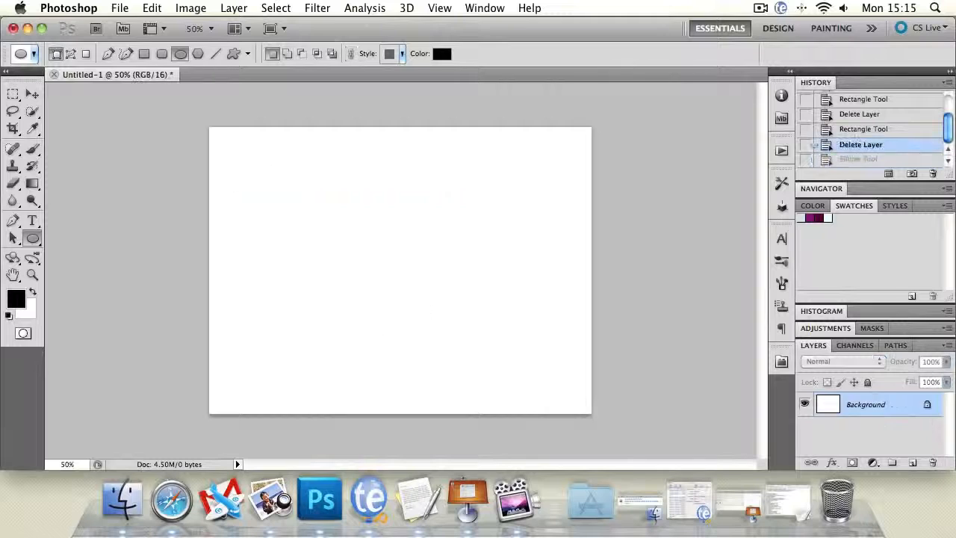
{"action": "left_click_drag", "start_coordinate": [327, 135], "coordinate": [365, 328]}
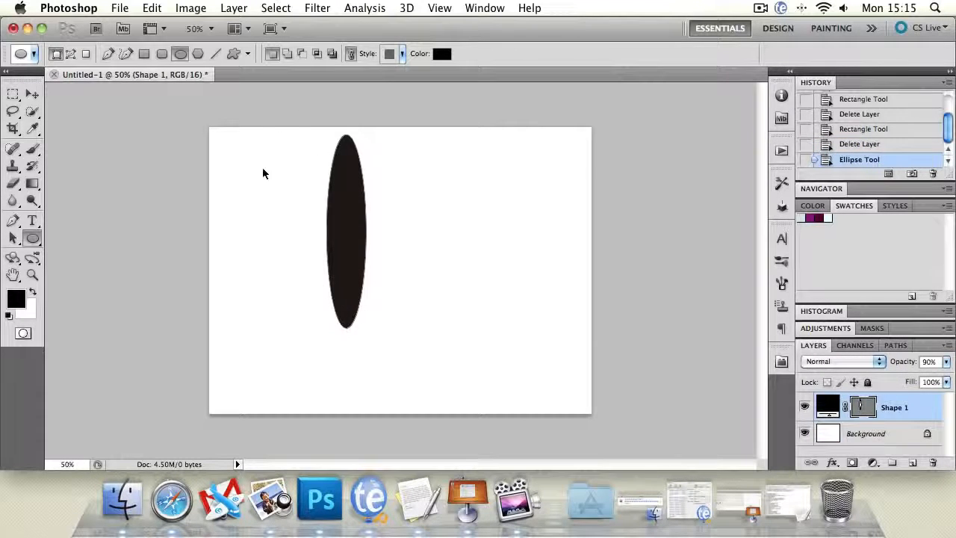
{"action": "key", "text": "super+z"}
{"action": "left_click_drag", "start_coordinate": [270, 186], "coordinate": [476, 358]}
{"action": "key", "text": "super+z"}
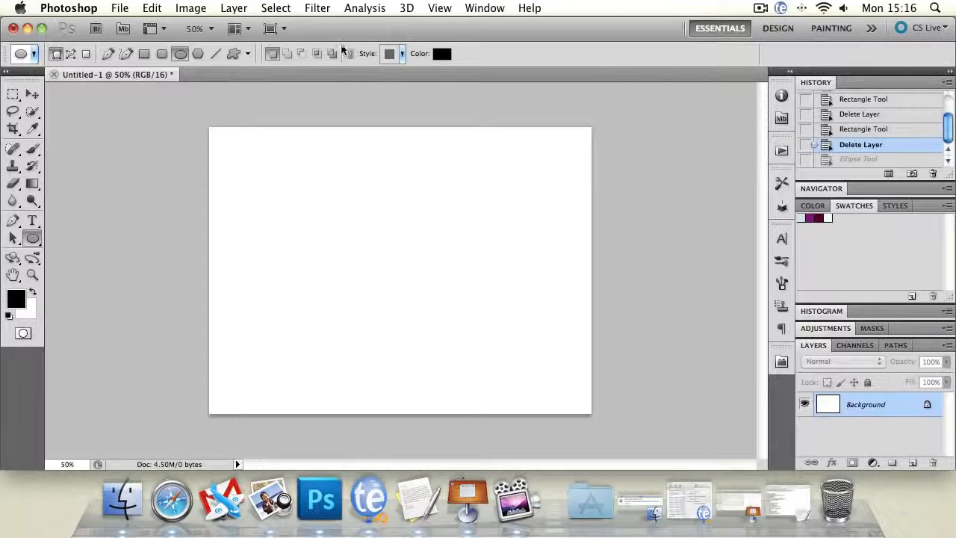
Step: Draw a black square, cut a circle out of it with the Ellipse tool in subtract mode, and undo both shapes
{"action": "left_click", "coordinate": [248, 54]}
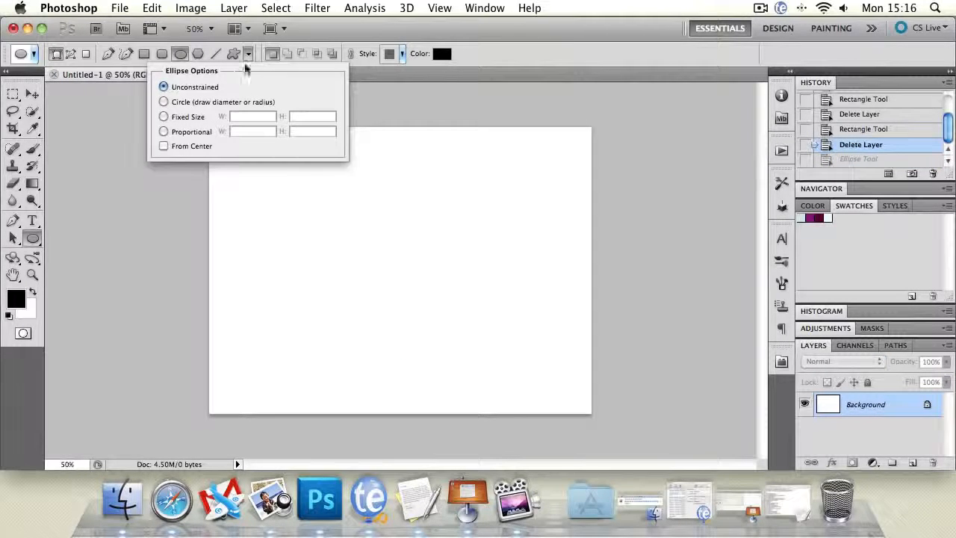
{"action": "left_click", "coordinate": [144, 54]}
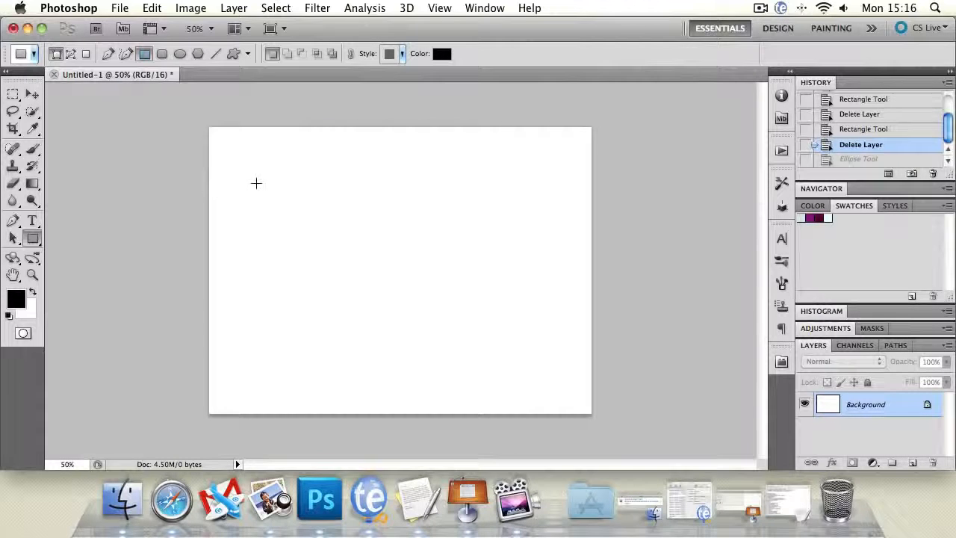
{"action": "left_click_drag", "start_coordinate": [256, 182], "coordinate": [431, 358]}
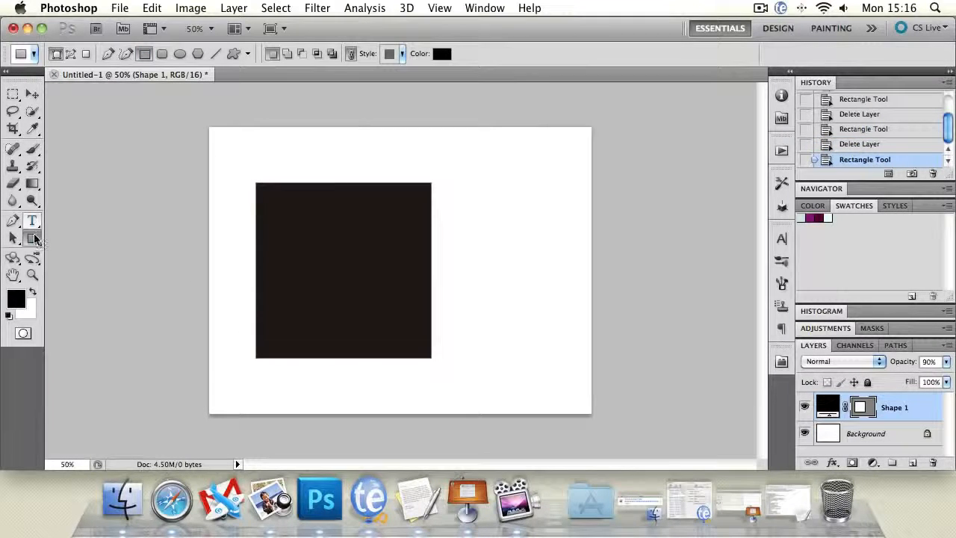
{"action": "left_click_drag", "start_coordinate": [32, 238], "coordinate": [94, 265]}
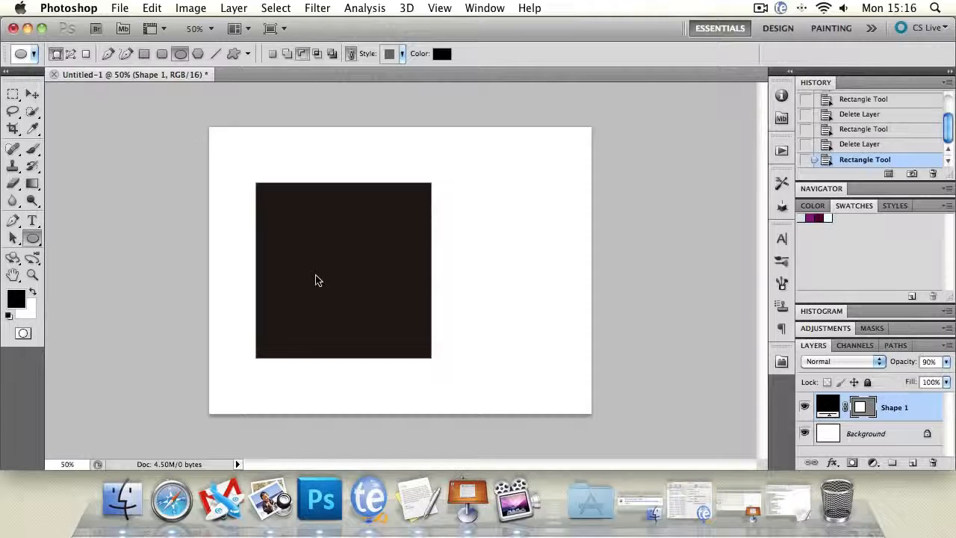
{"action": "left_click_drag", "start_coordinate": [340, 258], "coordinate": [419, 340]}
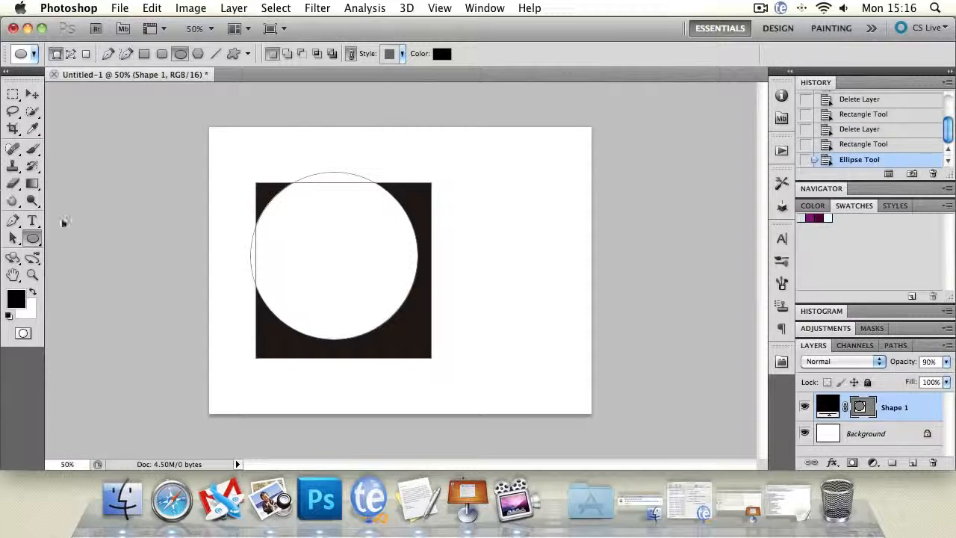
{"action": "key", "text": "super+alt+z"}
{"action": "key", "text": "super+alt+z"}
Step: Try a circle with the Ellipse tool's Circle option, undo it, and set the option back to Unconstrained
{"action": "left_click", "coordinate": [194, 55]}
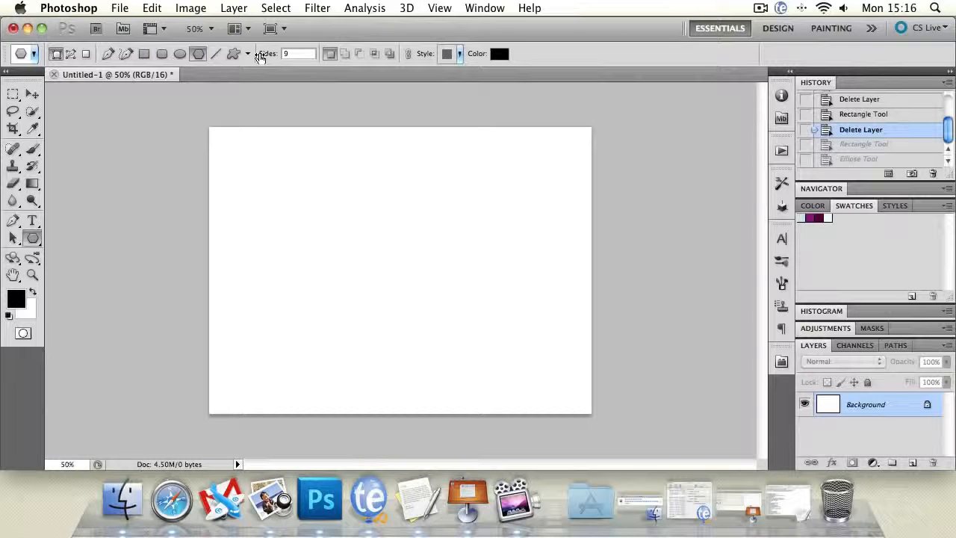
{"action": "left_click", "coordinate": [181, 55]}
{"action": "left_click", "coordinate": [247, 54]}
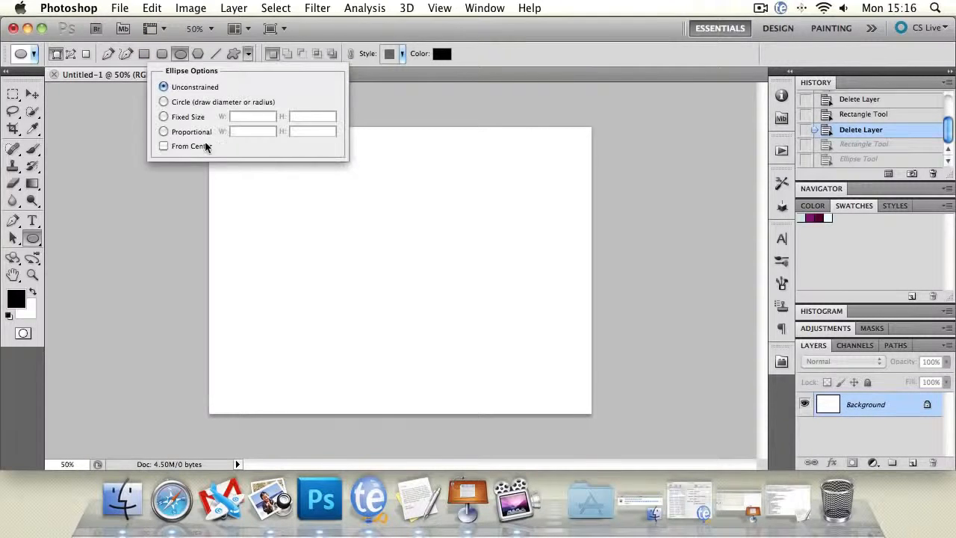
{"action": "left_click", "coordinate": [163, 101]}
{"action": "left_click_drag", "start_coordinate": [405, 286], "coordinate": [324, 282]}
{"action": "key", "text": "super+z"}
{"action": "left_click", "coordinate": [248, 54]}
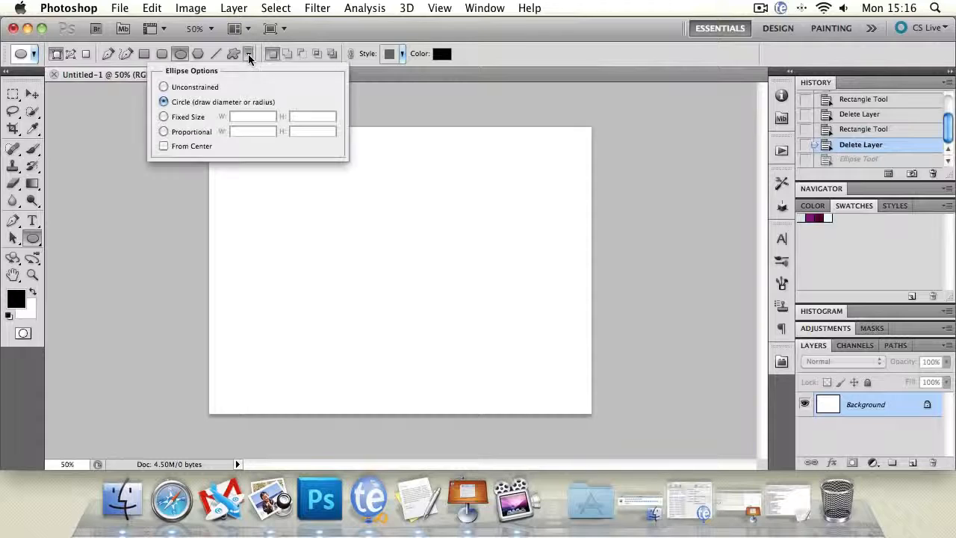
{"action": "left_click", "coordinate": [163, 86]}
Step: Draw a triangle, a pentagon and a small octagon with the Polygon tool using 3, 5 and 8 sides
{"action": "key", "text": "shift+u"}
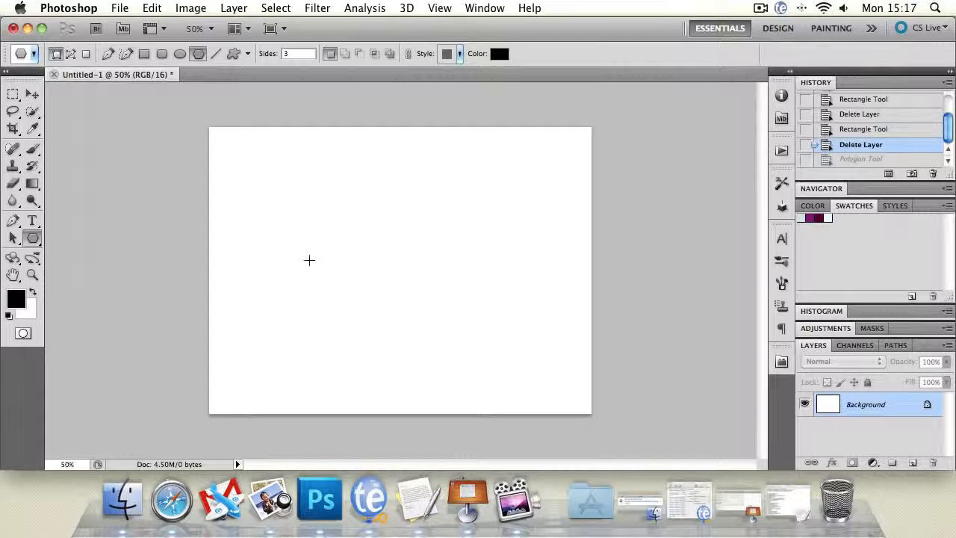
{"action": "left_click_drag", "start_coordinate": [315, 263], "coordinate": [290, 179]}
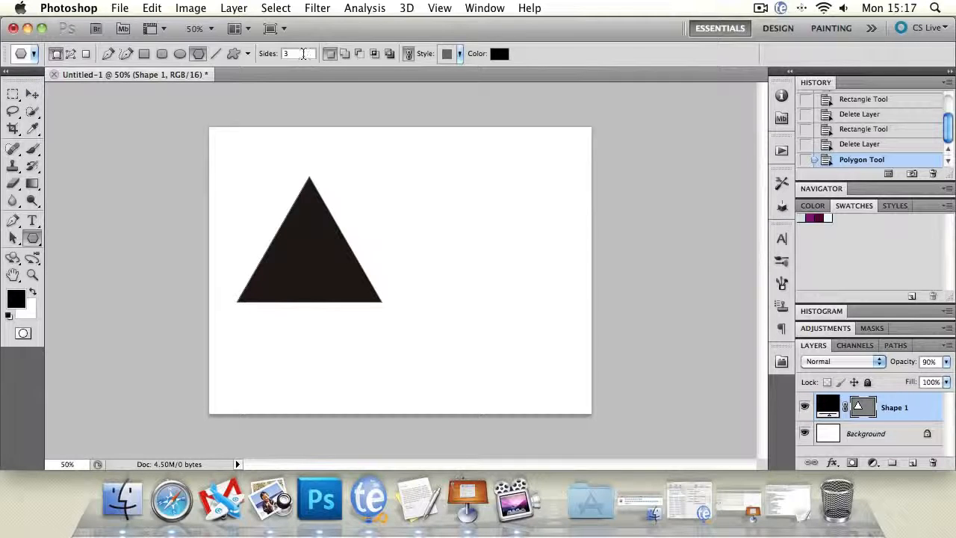
{"action": "type", "text": "5"}
{"action": "left_click_drag", "start_coordinate": [424, 216], "coordinate": [426, 152]}
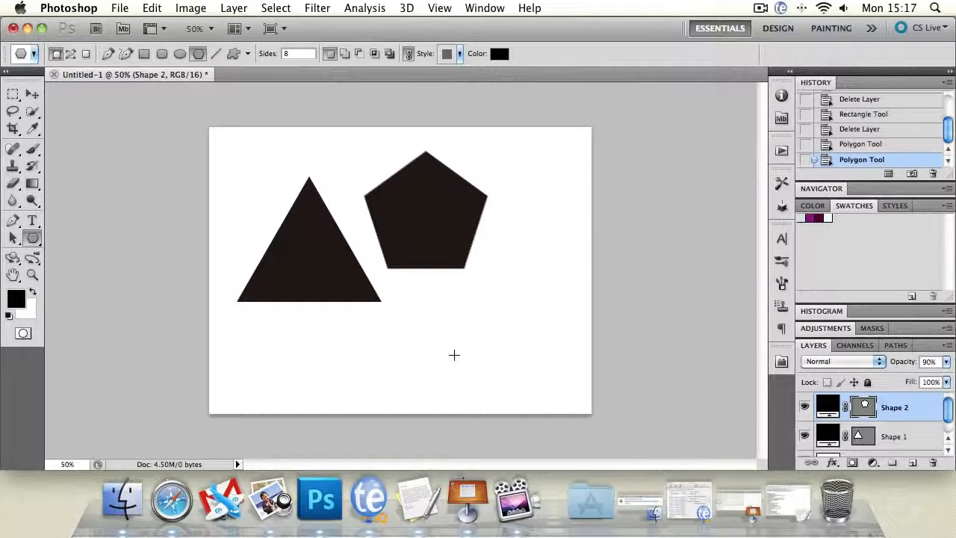
{"action": "left_click_drag", "start_coordinate": [454, 356], "coordinate": [457, 321]}
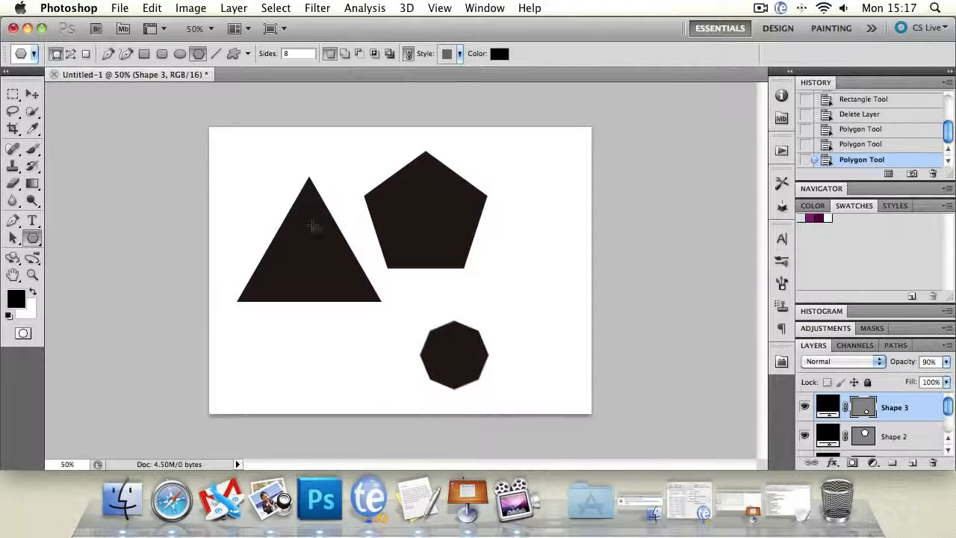
Step: Undo the triangle, pentagon and octagon until the canvas is blank
{"action": "key", "text": "super+alt+z"}
{"action": "key", "text": "super+alt+z"}
{"action": "key", "text": "super+alt+z"}
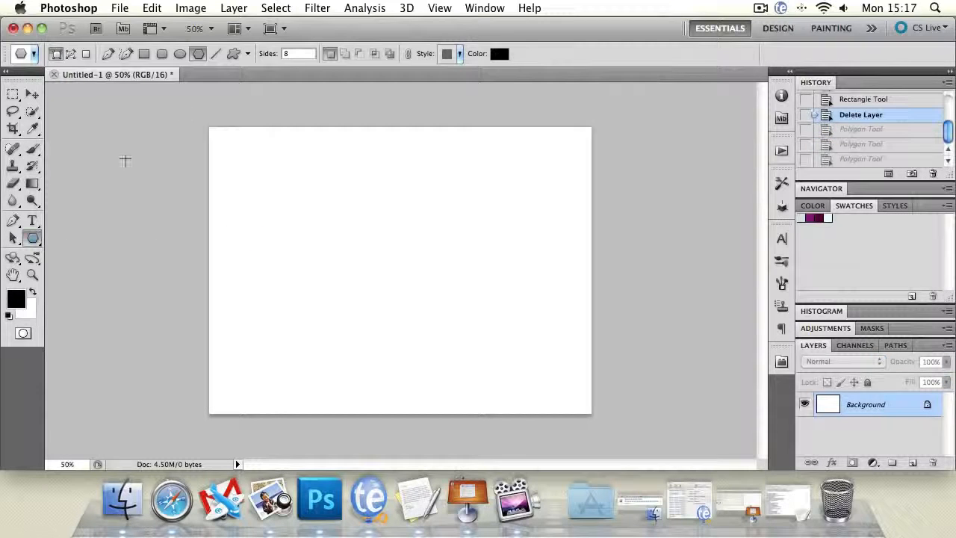
Step: Set the Polygon tool to 5 sides with the Star option on, and draw a star in the canvas's upper-left area
{"action": "left_click", "coordinate": [247, 53]}
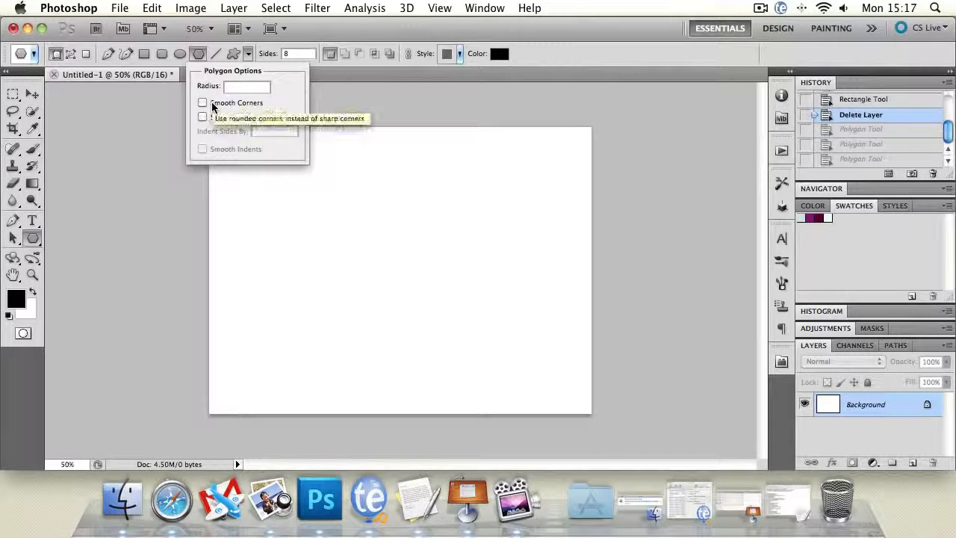
{"action": "left_click", "coordinate": [290, 55]}
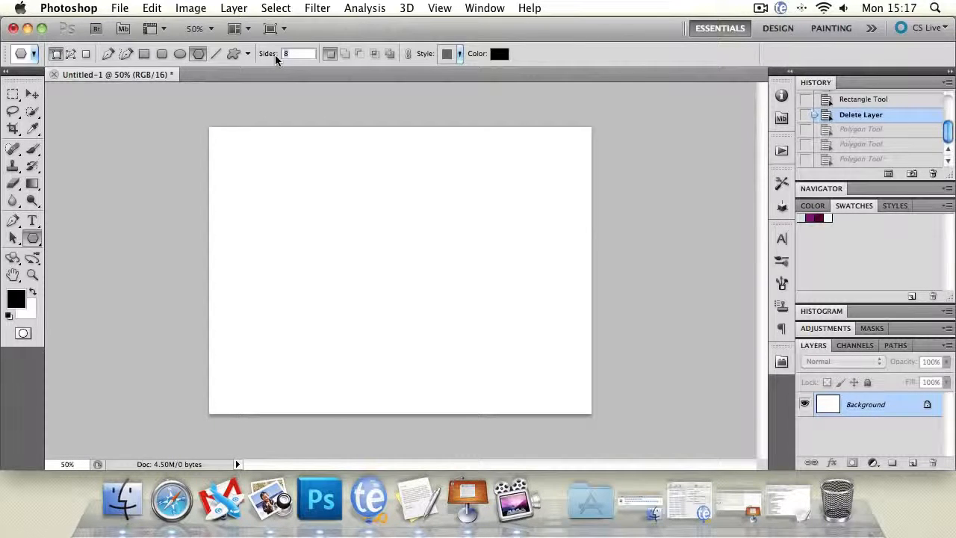
{"action": "type", "text": "5"}
{"action": "left_click", "coordinate": [248, 55]}
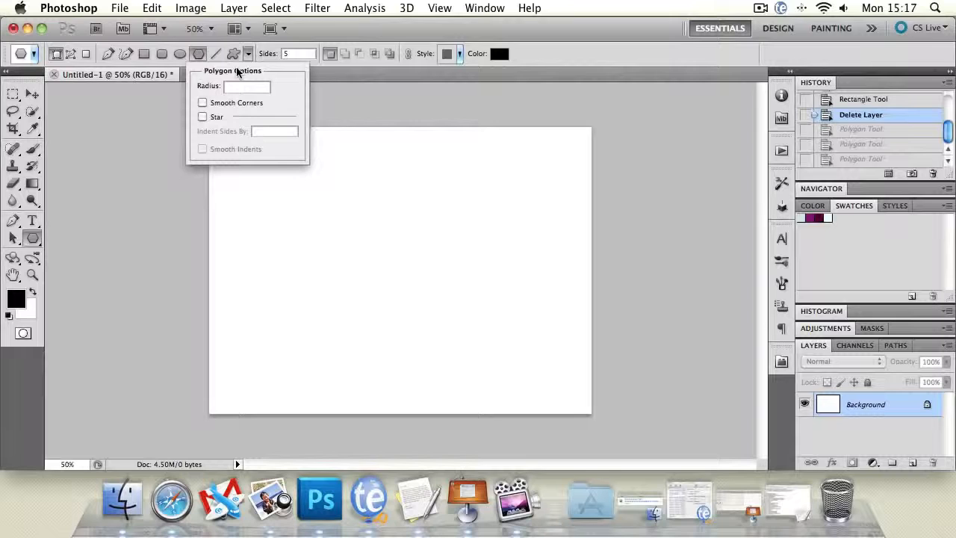
{"action": "left_click", "coordinate": [202, 117]}
{"action": "left_click_drag", "start_coordinate": [311, 203], "coordinate": [302, 153]}
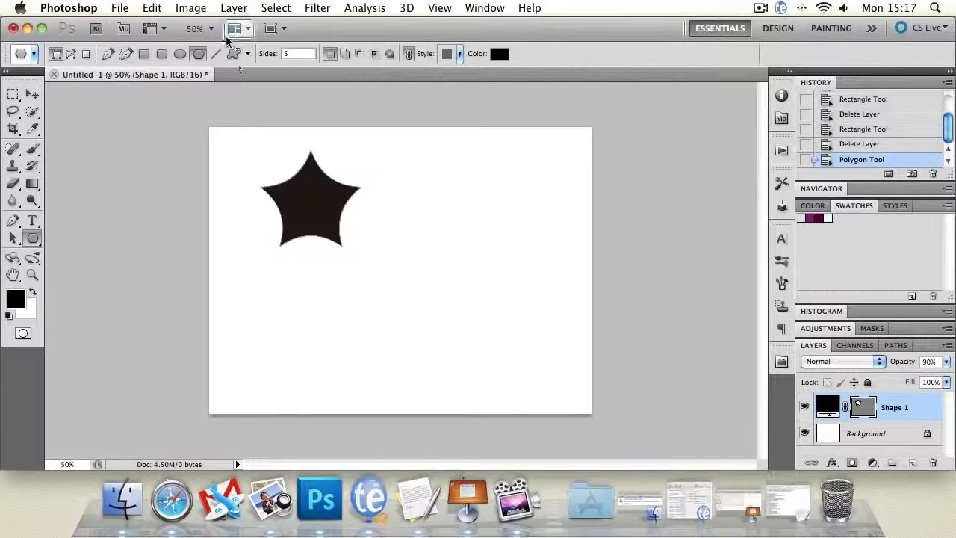
Step: Turn off Smooth Indents in the polygon's star options
{"action": "left_click", "coordinate": [248, 53]}
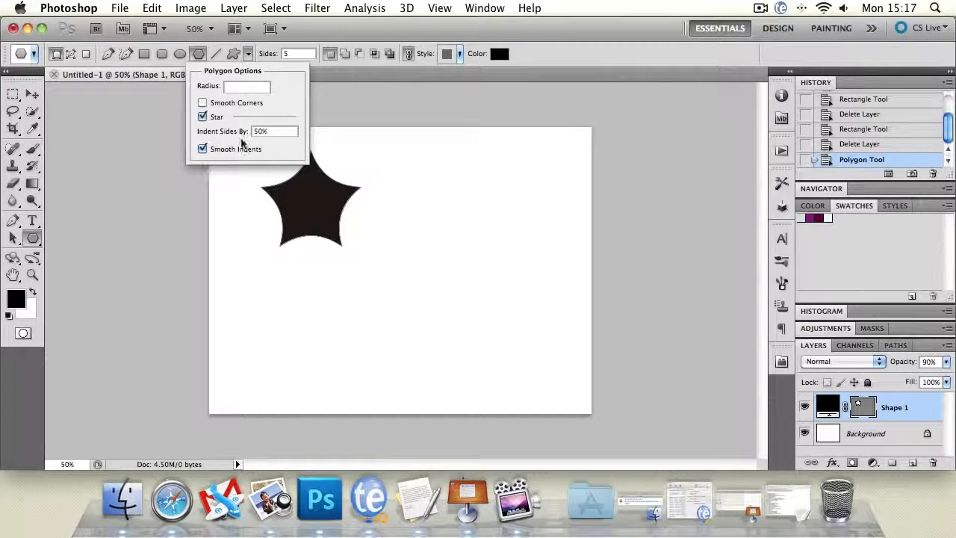
{"action": "left_click_drag", "start_coordinate": [261, 131], "coordinate": [246, 136]}
{"action": "left_click", "coordinate": [202, 149]}
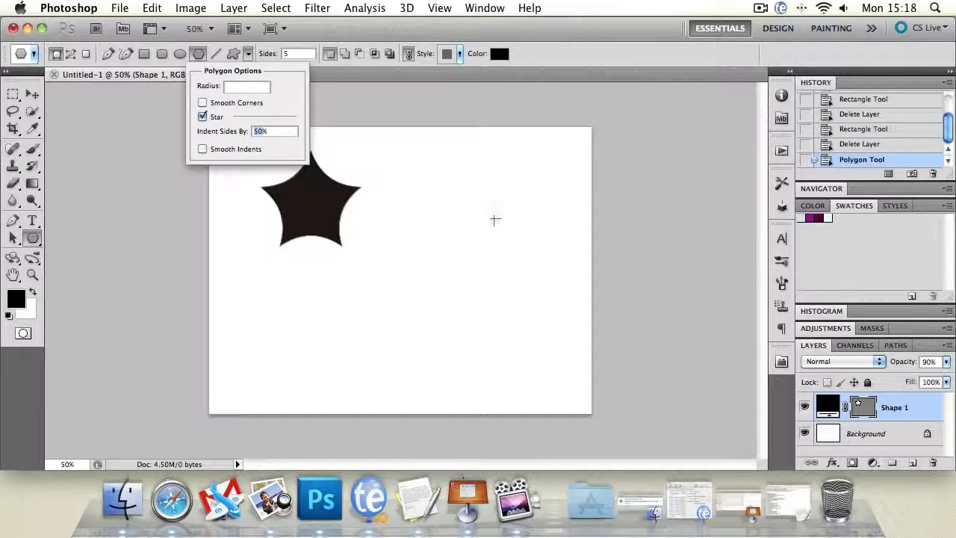
Step: Draw a five-pointed star with 50% indents and sharp corners beside the first star in the upper half of the canvas
{"action": "left_click_drag", "start_coordinate": [461, 217], "coordinate": [461, 144]}
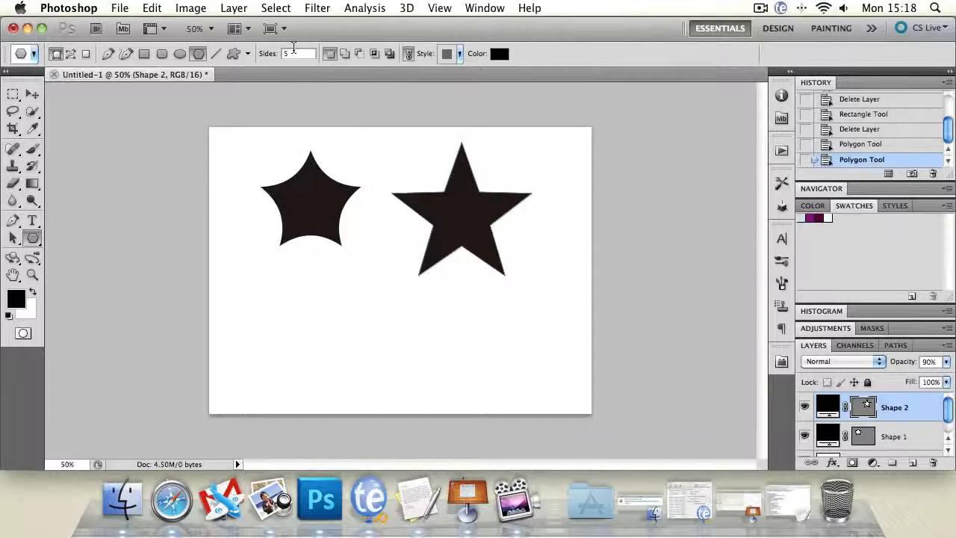
Step: Turn on Smooth Corners and Smooth Indents, draw a rounded star in the canvas's lower half, and undo it
{"action": "left_click", "coordinate": [247, 53]}
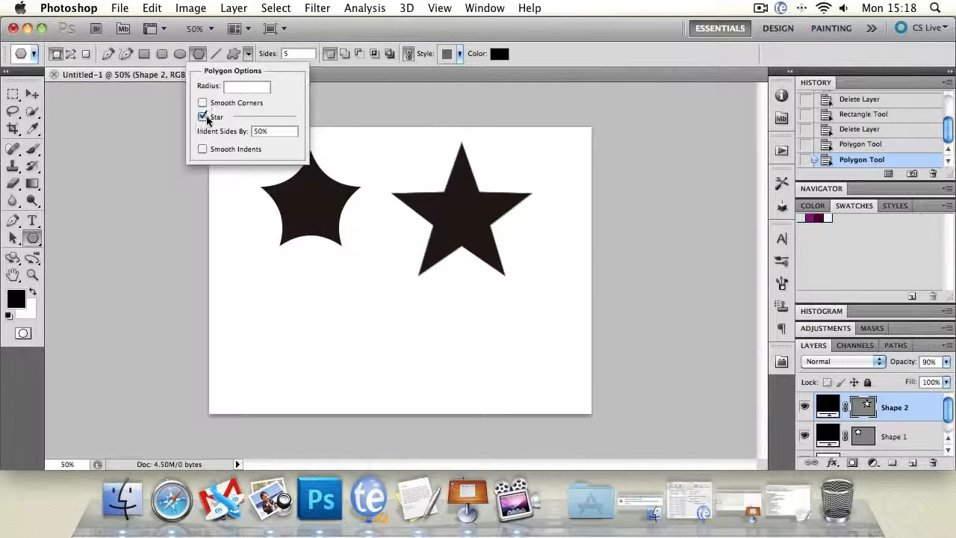
{"action": "left_click", "coordinate": [202, 149]}
{"action": "left_click", "coordinate": [203, 105]}
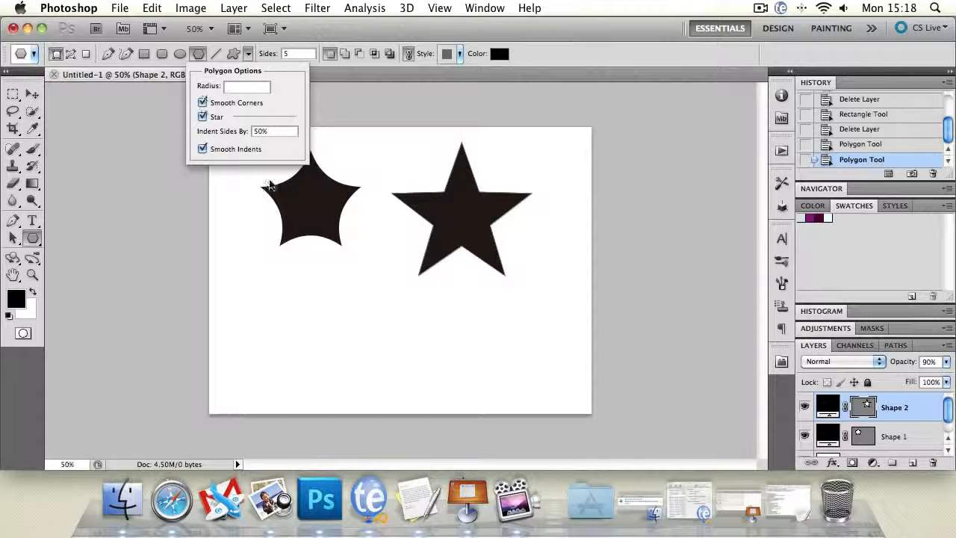
{"action": "left_click_drag", "start_coordinate": [373, 316], "coordinate": [415, 382]}
{"action": "key", "text": "super+z"}
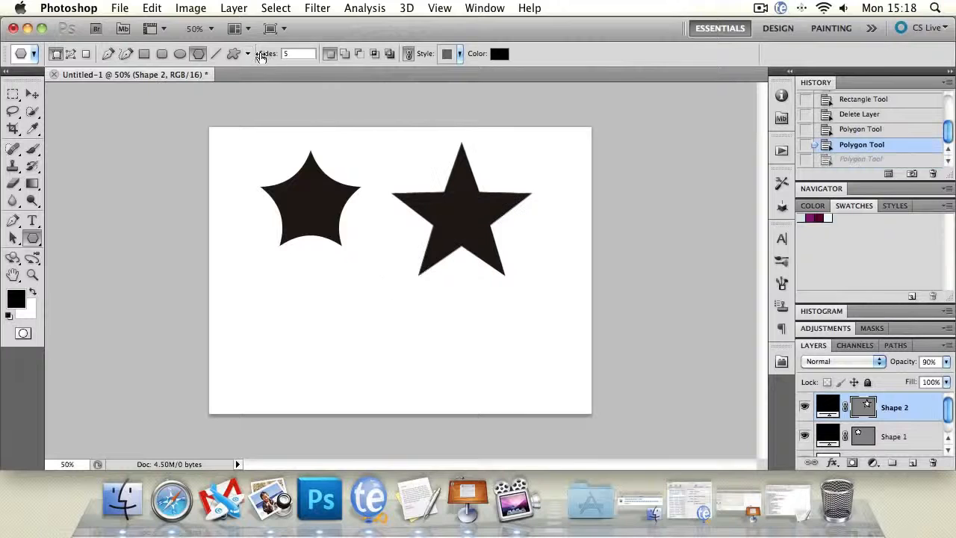
Step: Set the polygon radius to 30, draw a smooth-cornered star over the canvas, and undo it
{"action": "left_click", "coordinate": [248, 53]}
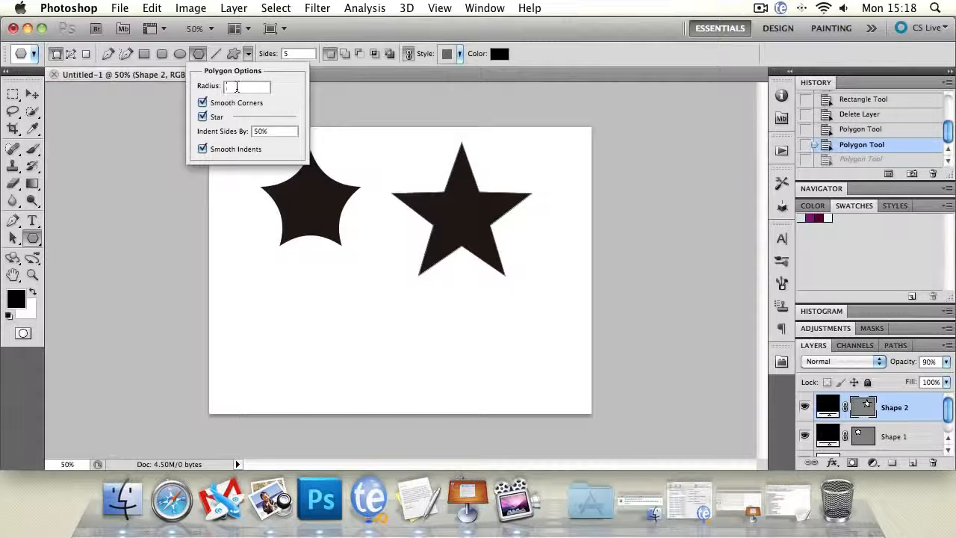
{"action": "type", "text": "30"}
{"action": "key", "text": "Return"}
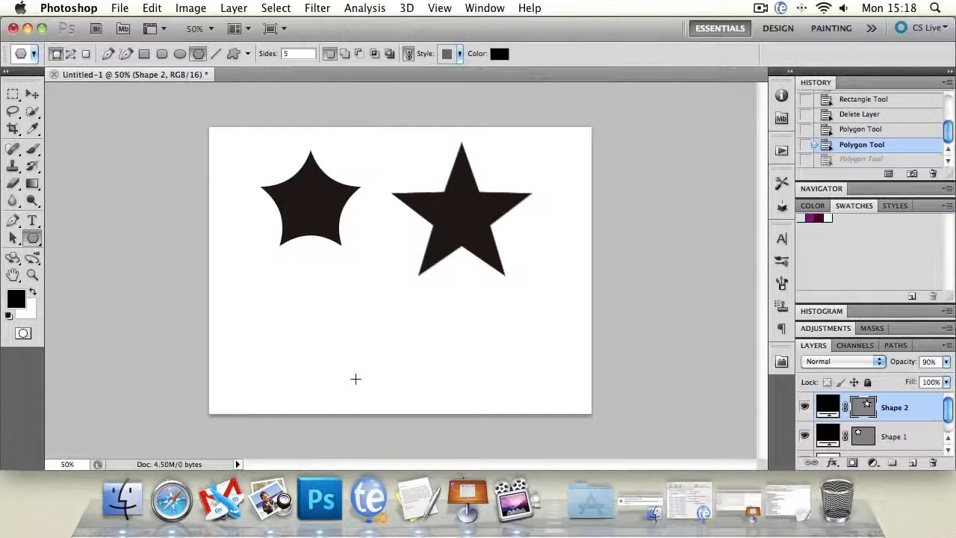
{"action": "left_click_drag", "start_coordinate": [359, 296], "coordinate": [269, 6]}
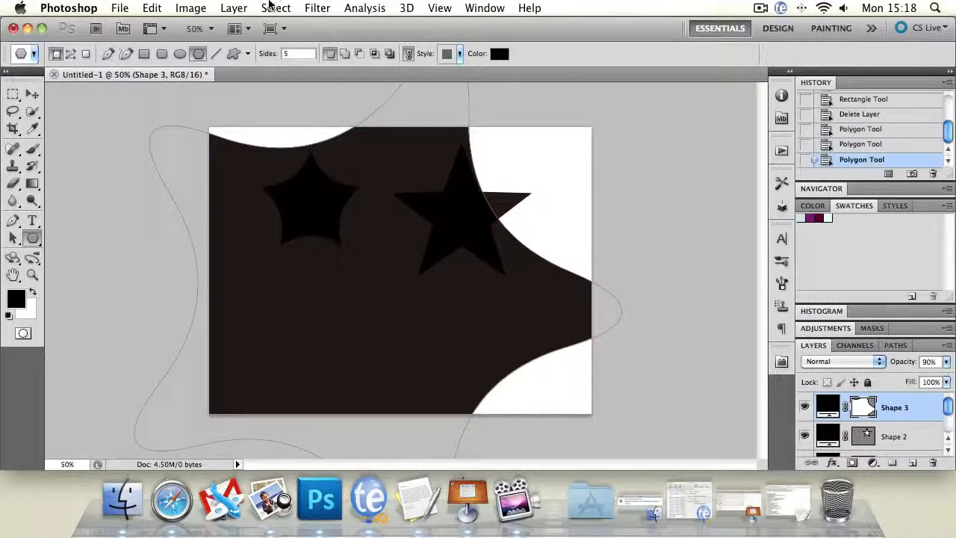
{"action": "key", "text": "ctrl+z"}
Step: Turn off Smooth Indents, try drawing another star on the canvas's lower half, and undo it
{"action": "left_click", "coordinate": [248, 53]}
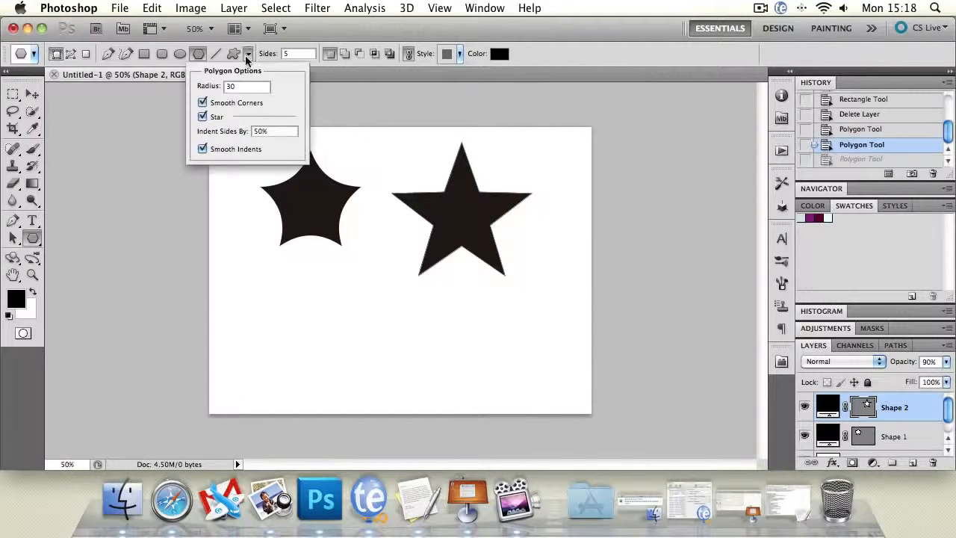
{"action": "left_click", "coordinate": [248, 54]}
{"action": "left_click", "coordinate": [249, 55]}
{"action": "left_click", "coordinate": [203, 149]}
{"action": "left_click_drag", "start_coordinate": [393, 333], "coordinate": [339, 173]}
{"action": "key", "text": "ctrl+z"}
Step: Delete both star shapes from the canvas
{"action": "left_click", "coordinate": [32, 93]}
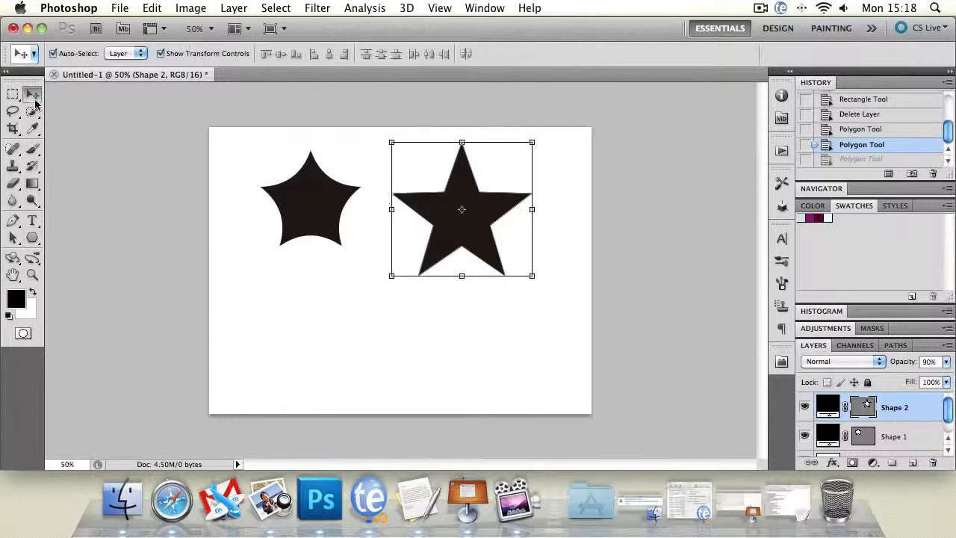
{"action": "key", "text": "Delete"}
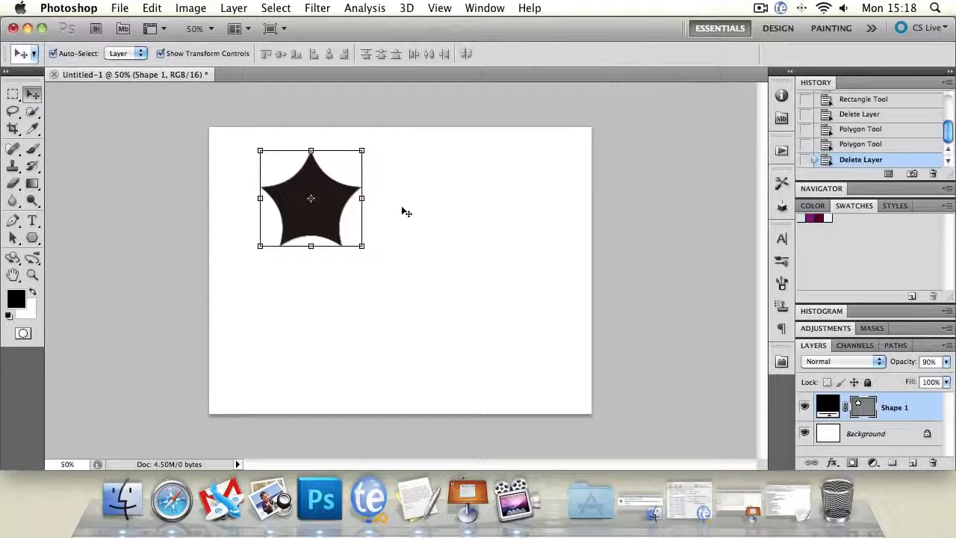
{"action": "key", "text": "Delete"}
Step: Draw a nearly horizontal 10 px line across the upper canvas with the Line tool, and undo it
{"action": "left_click", "coordinate": [33, 237]}
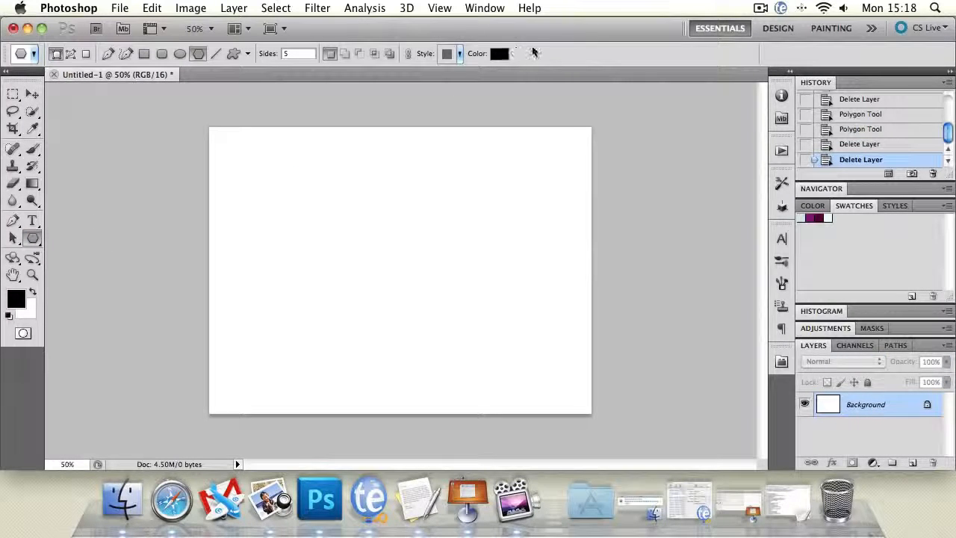
{"action": "left_click", "coordinate": [215, 53]}
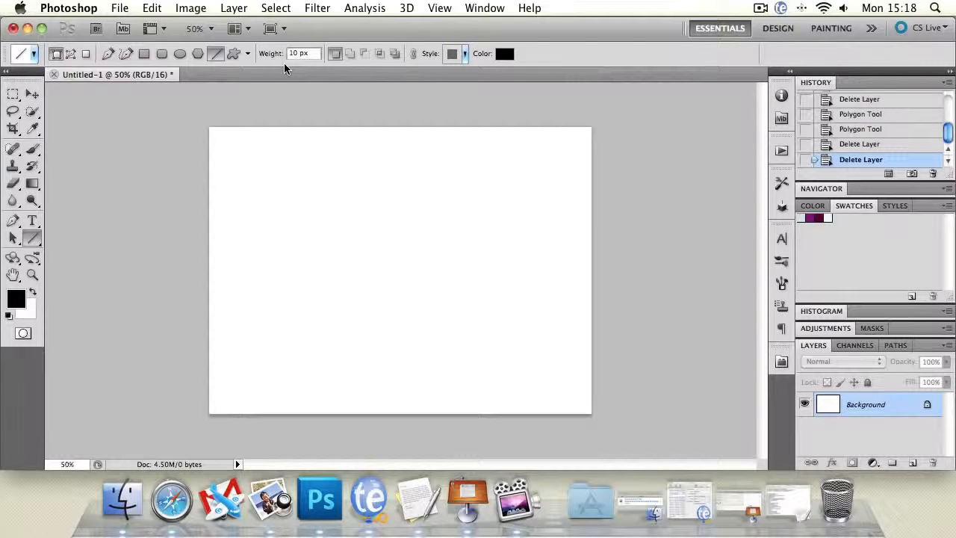
{"action": "left_click_drag", "start_coordinate": [281, 164], "coordinate": [544, 175]}
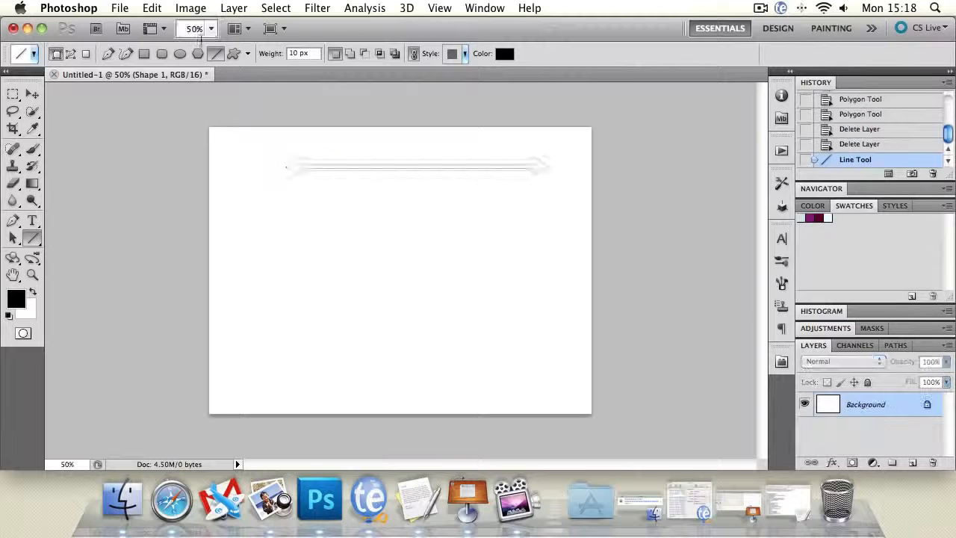
{"action": "key", "text": "super+z"}
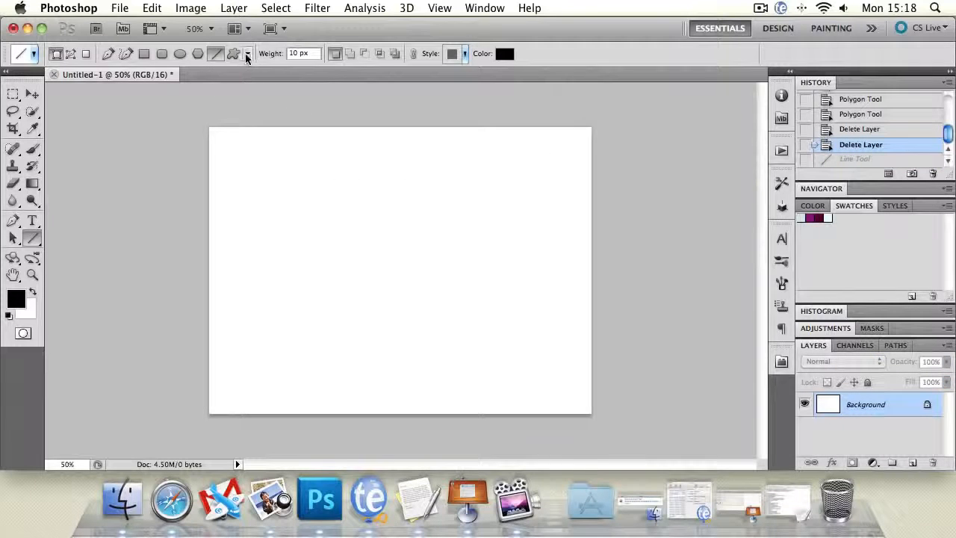
Step: Set the line's arrowhead to Start only with 20% concavity, and draw a horizontal 10 px arrow near the canvas's middle
{"action": "left_click", "coordinate": [248, 54]}
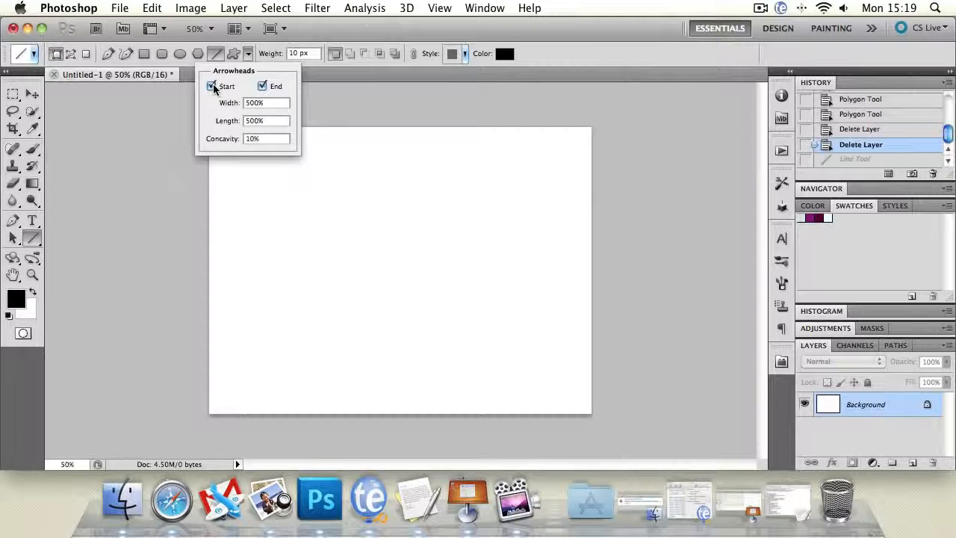
{"action": "left_click_drag", "start_coordinate": [316, 227], "coordinate": [335, 277]}
{"action": "key", "text": "super+z"}
{"action": "left_click", "coordinate": [248, 54]}
{"action": "left_click_drag", "start_coordinate": [364, 253], "coordinate": [506, 254]}
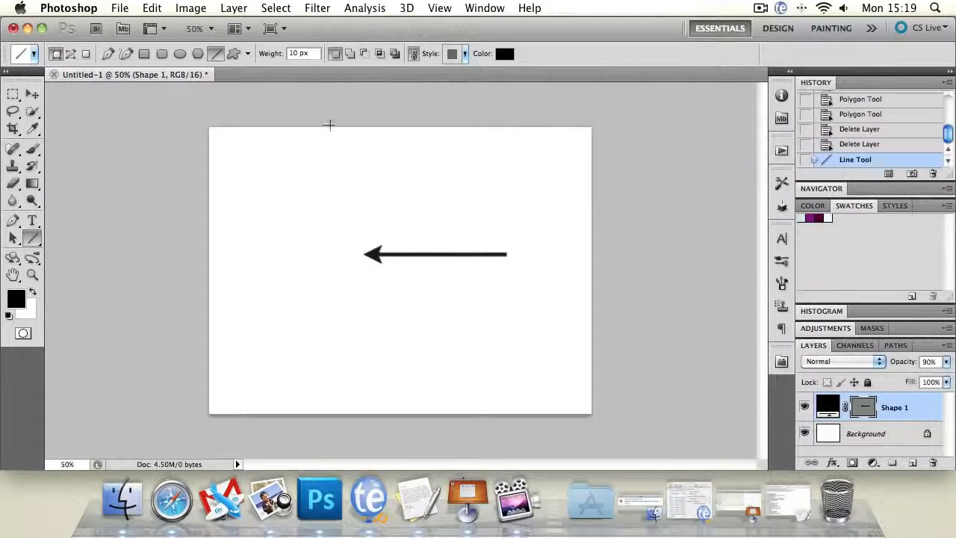
{"action": "left_click", "coordinate": [248, 56]}
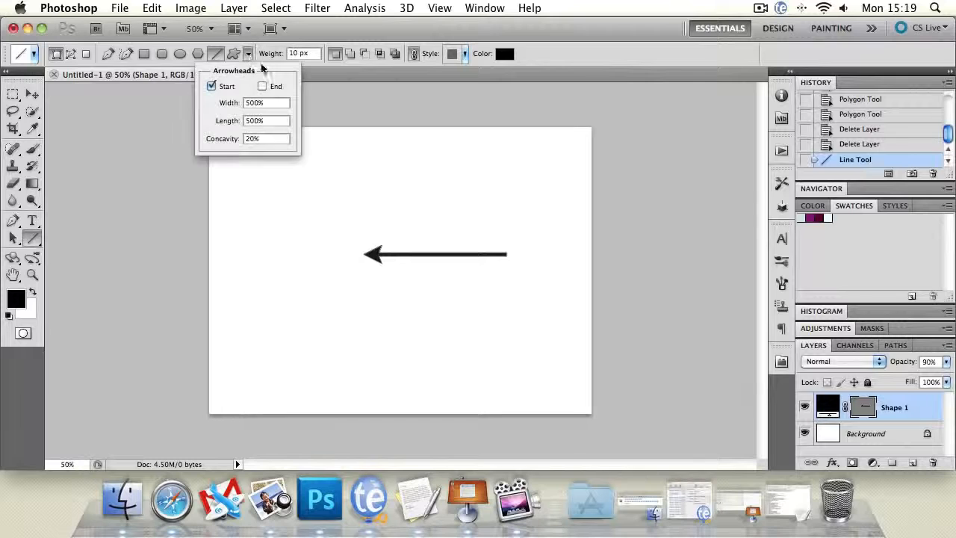
{"action": "left_click", "coordinate": [353, 88]}
{"action": "key", "text": "super+z"}
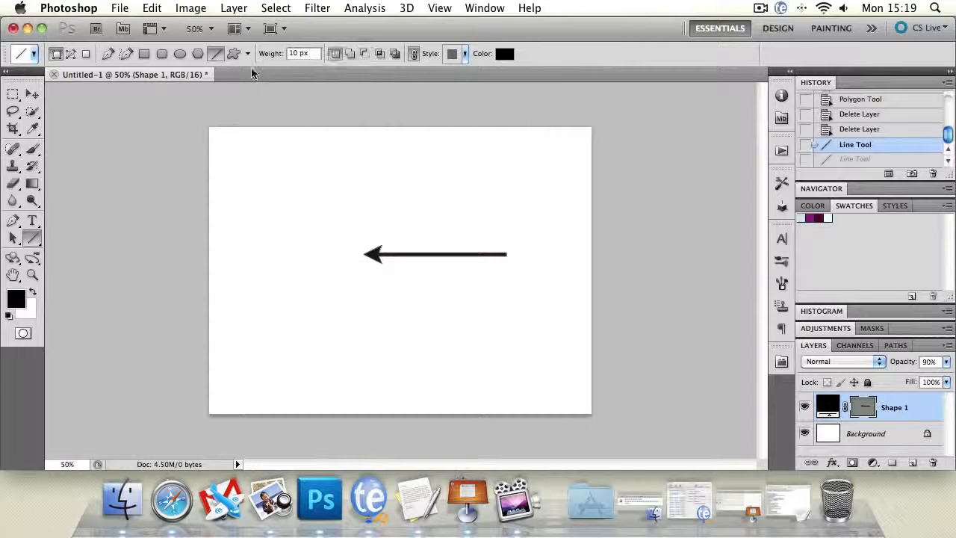
{"action": "key", "text": "super+z"}
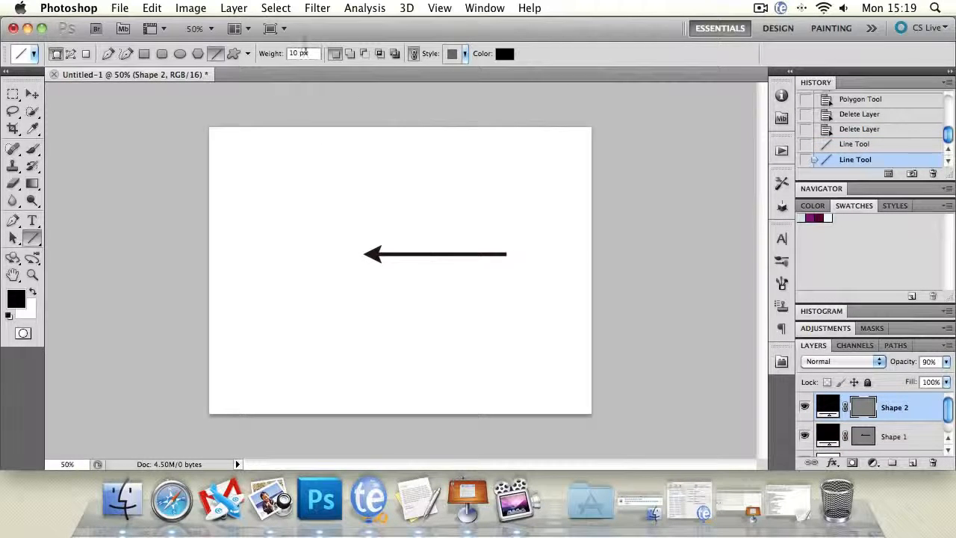
Step: Set the line weight to 56 px and draw a large horizontal arrow above the thin one, reaching the canvas edge
{"action": "left_click_drag", "start_coordinate": [298, 54], "coordinate": [284, 53]}
{"action": "type", "text": "56"}
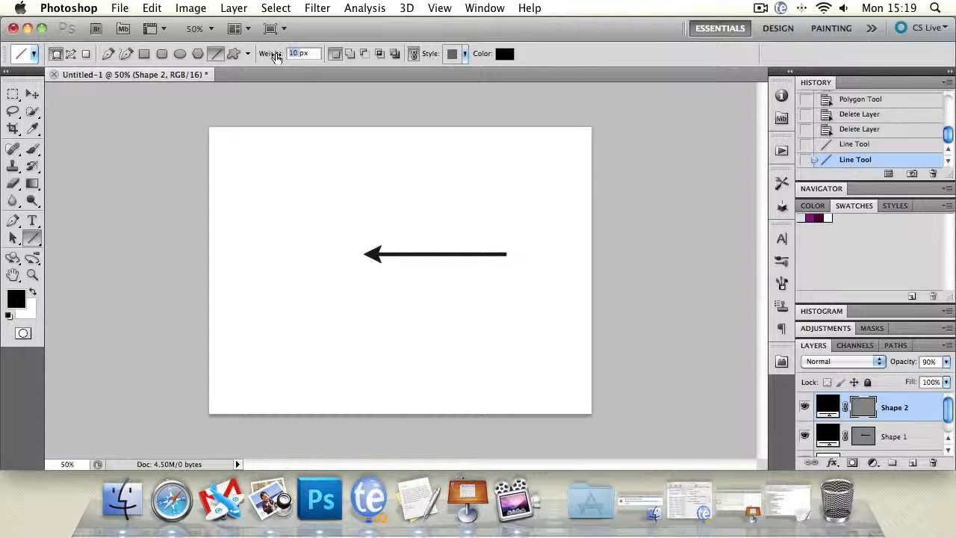
{"action": "left_click_drag", "start_coordinate": [292, 197], "coordinate": [590, 196]}
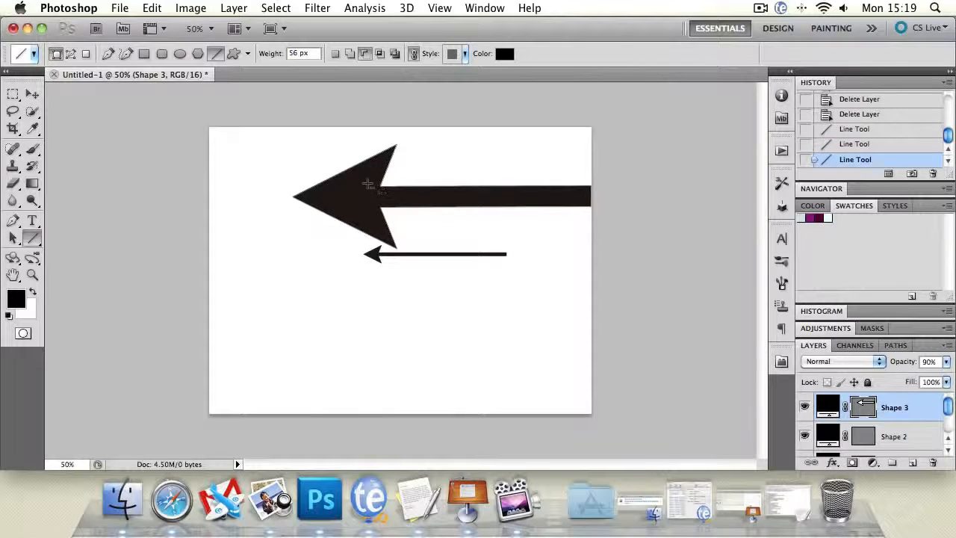
Step: Undo the last two line shapes and delete the remaining thin arrow
{"action": "key", "text": "super+alt+z"}
{"action": "key", "text": "super+alt+z"}
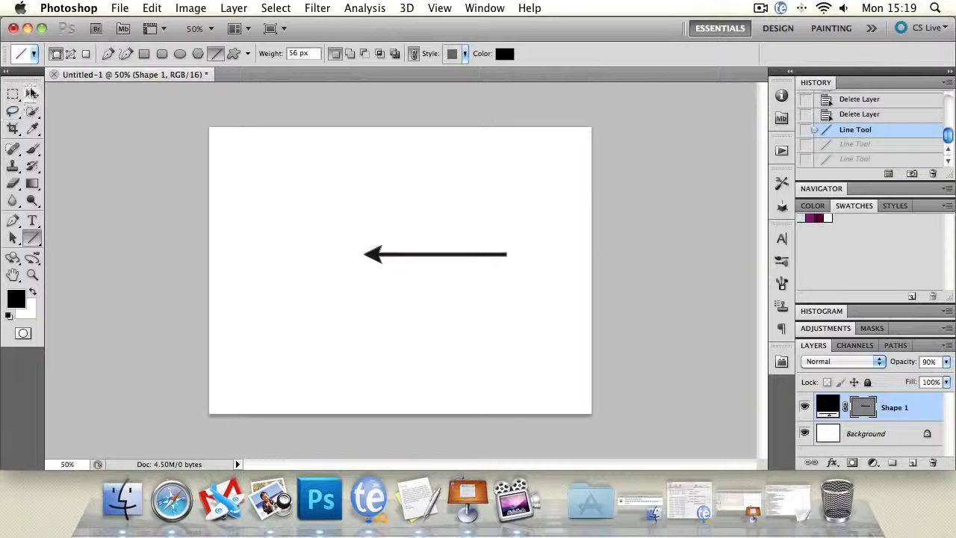
{"action": "key", "text": "BackSpace"}
Step: Choose the pushpin in the Custom Shape tool's shape library, draw it on the canvas, and place it slightly above the centre
{"action": "left_click_drag", "start_coordinate": [33, 238], "coordinate": [73, 307]}
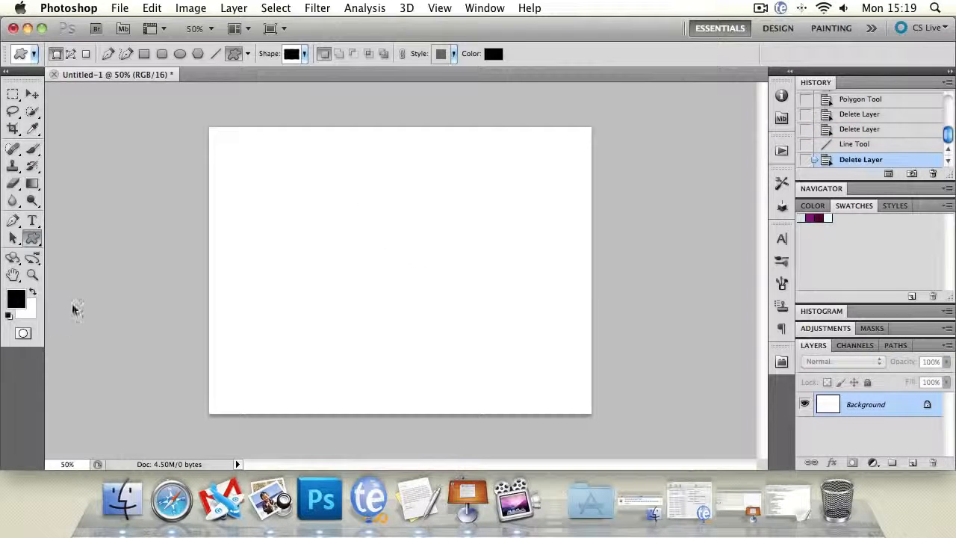
{"action": "left_click", "coordinate": [304, 54]}
{"action": "left_click", "coordinate": [331, 85]}
{"action": "left_click", "coordinate": [305, 55]}
{"action": "left_click_drag", "start_coordinate": [356, 142], "coordinate": [364, 88]}
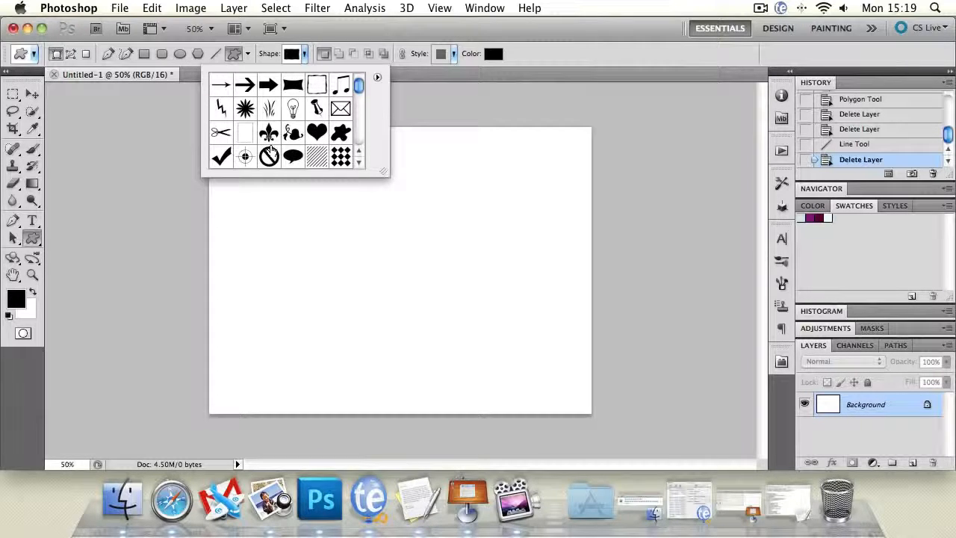
{"action": "scroll", "coordinate": [357, 88], "scroll_direction": "down", "scroll_amount": 1}
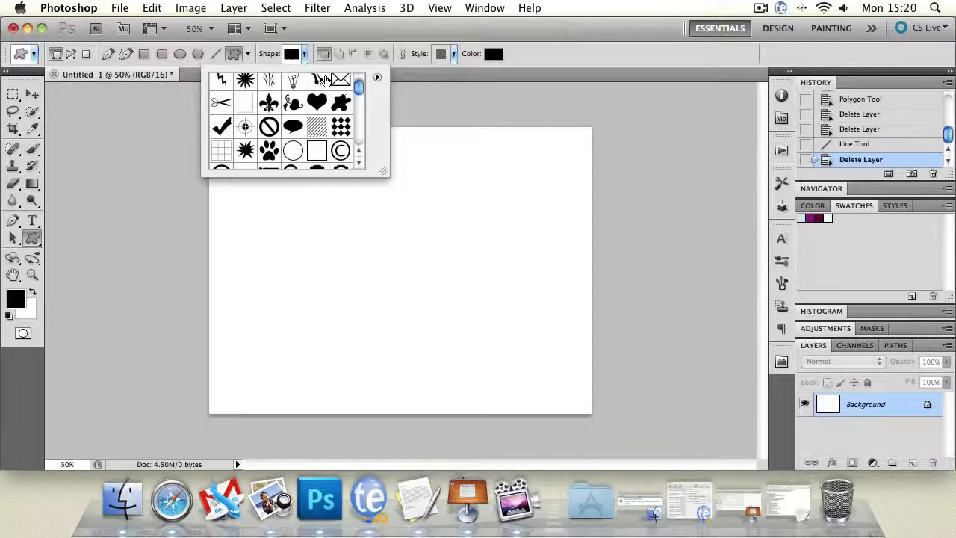
{"action": "left_click", "coordinate": [317, 81]}
{"action": "left_click_drag", "start_coordinate": [415, 252], "coordinate": [362, 190]}
{"action": "key", "text": "v"}
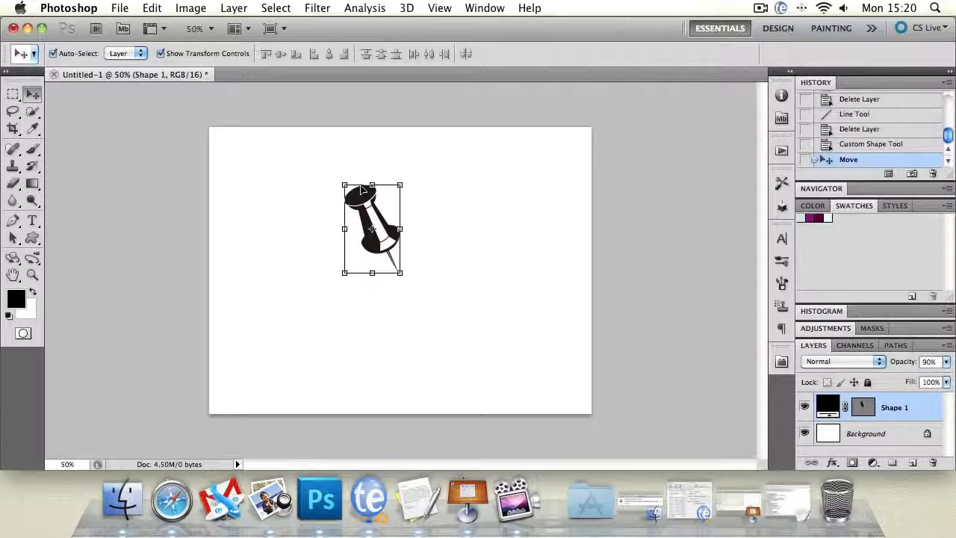
Step: Unlink and relink the pushpin's vector mask, and change its fill color to red (ff0000)
{"action": "left_click", "coordinate": [845, 407]}
{"action": "left_click", "coordinate": [844, 407]}
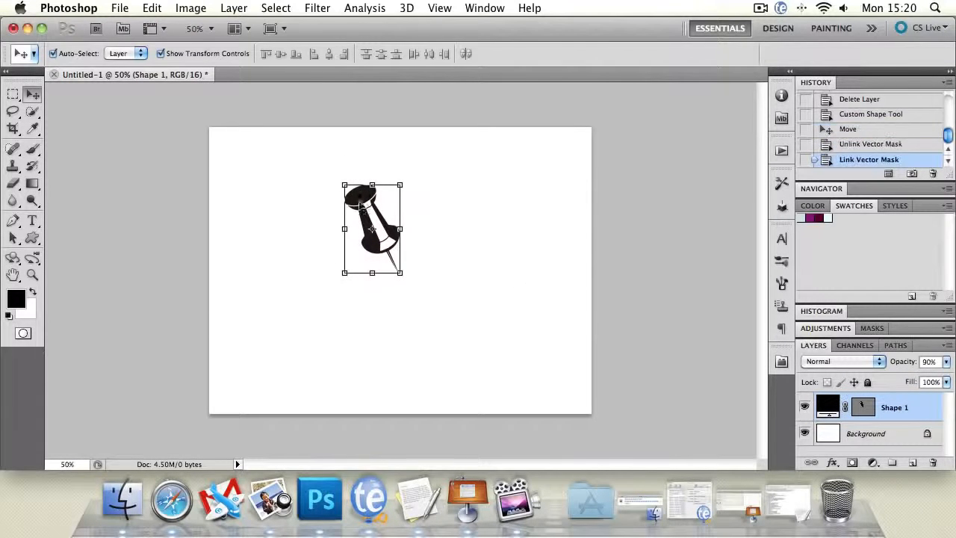
{"action": "double_click", "coordinate": [825, 411]}
{"action": "left_click", "coordinate": [467, 122]}
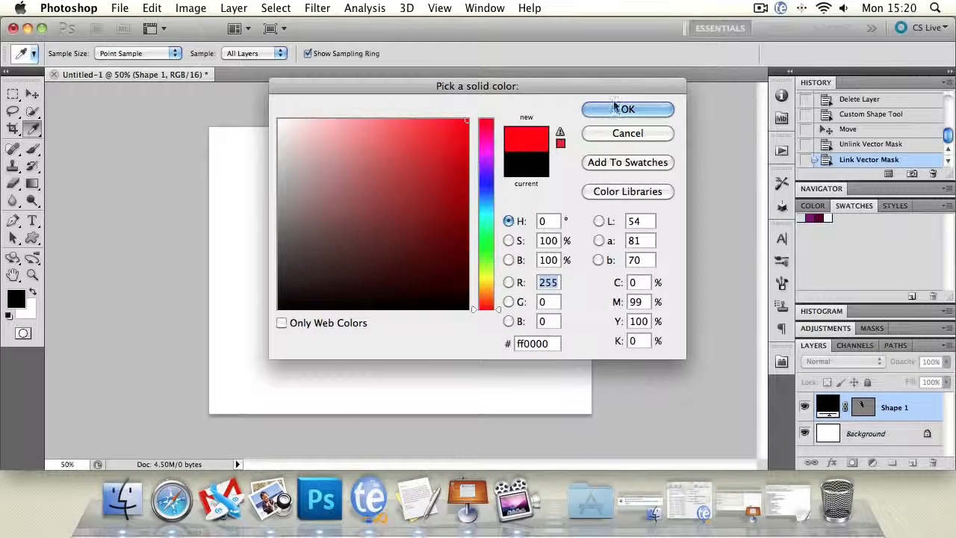
{"action": "left_click", "coordinate": [625, 109]}
Step: Draw a tall black rectangle with the Rectangle tool over the canvas's lower-left area, partly overlapping the pushpin
{"action": "left_click", "coordinate": [32, 237]}
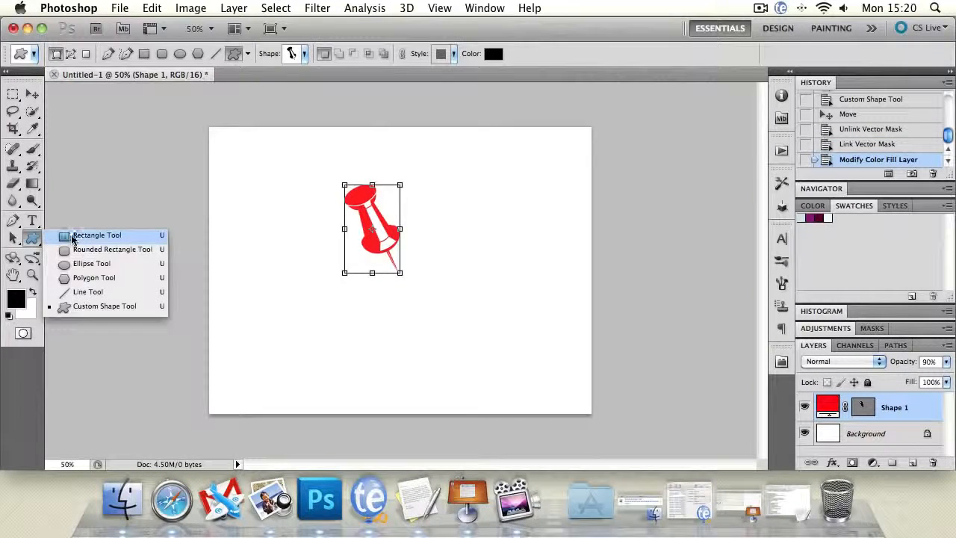
{"action": "left_click", "coordinate": [73, 236]}
{"action": "left_click_drag", "start_coordinate": [203, 186], "coordinate": [364, 412]}
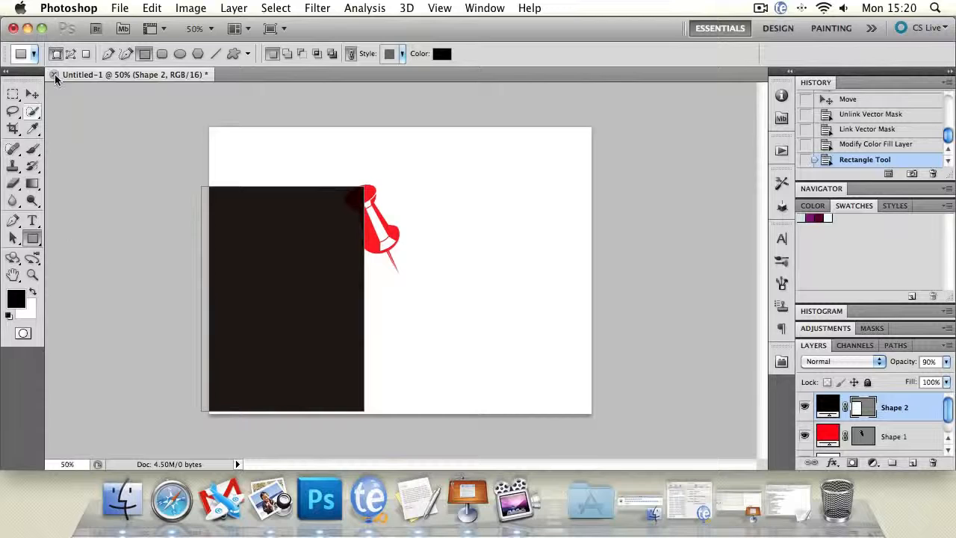
Step: Delete the red pushpin and move the black rectangle to the middle of the canvas
{"action": "left_click", "coordinate": [32, 93]}
{"action": "mouse_move", "coordinate": [390, 250]}
{"action": "left_mouse_down"}
{"action": "mouse_move", "coordinate": [528, 254]}
{"action": "mouse_move", "coordinate": [390, 250]}
{"action": "left_mouse_up"}
{"action": "key", "text": "Delete"}
{"action": "left_click_drag", "start_coordinate": [294, 255], "coordinate": [386, 236]}
Step: Select the rectangle's path with the Path Selection tool, comparing its anchor points with the Move tool's transform controls
{"action": "left_click", "coordinate": [33, 238]}
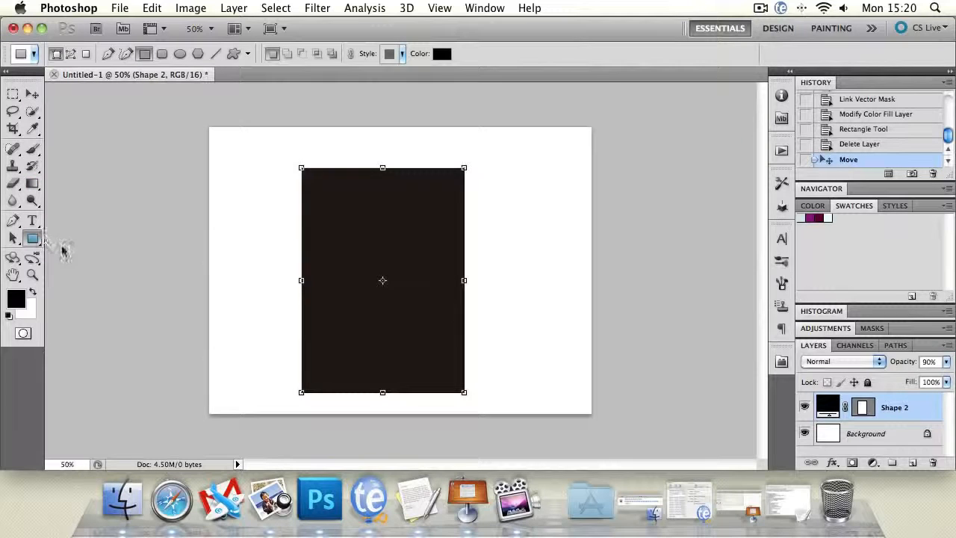
{"action": "left_click", "coordinate": [82, 307]}
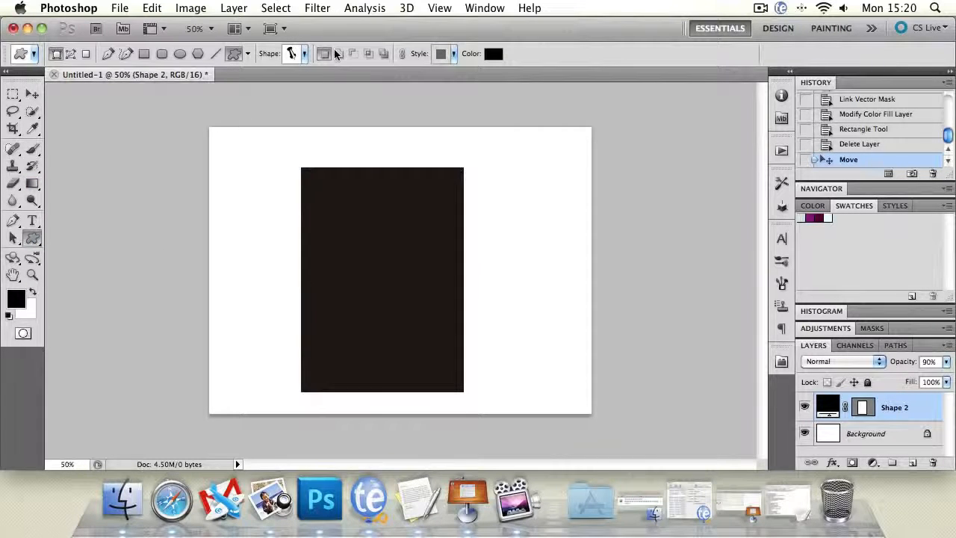
{"action": "left_click", "coordinate": [11, 238]}
{"action": "left_click", "coordinate": [389, 250]}
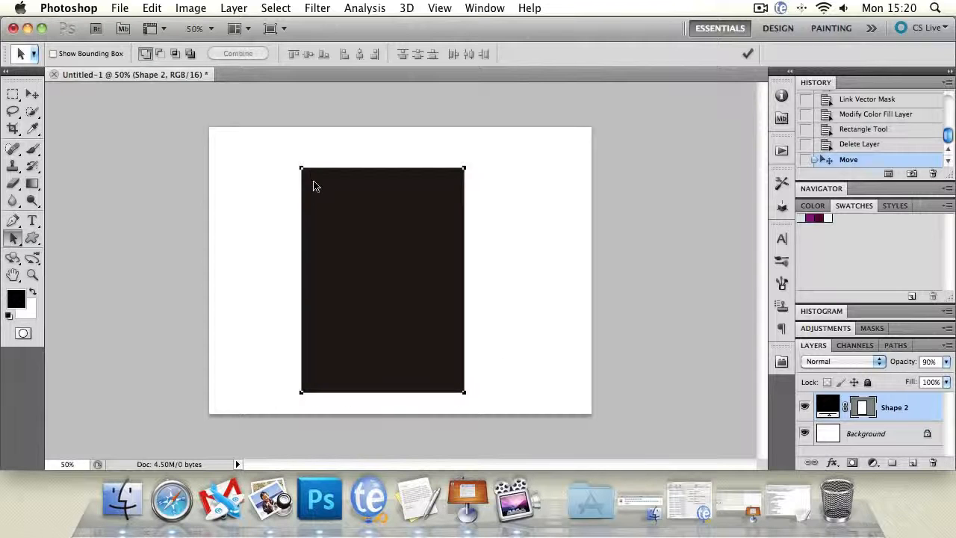
{"action": "left_click", "coordinate": [32, 93]}
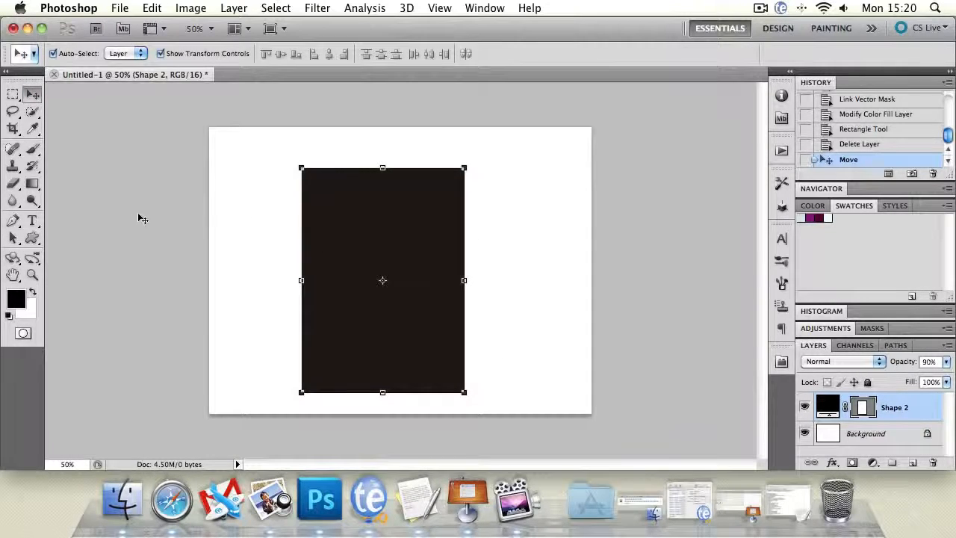
{"action": "left_click", "coordinate": [13, 237]}
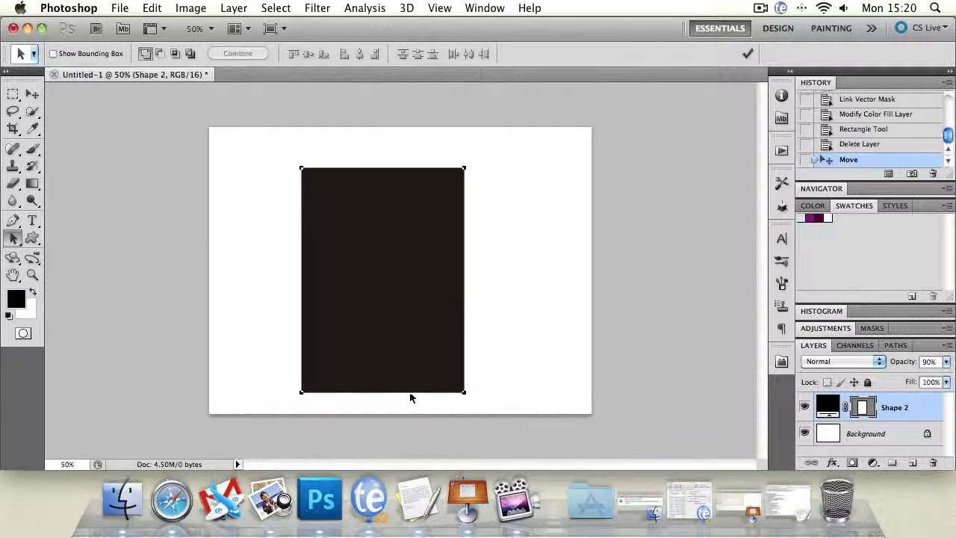
Step: Subtract a pushpin custom shape from the middle of the black rectangle, about half the rectangle's height
{"action": "left_click", "coordinate": [32, 237]}
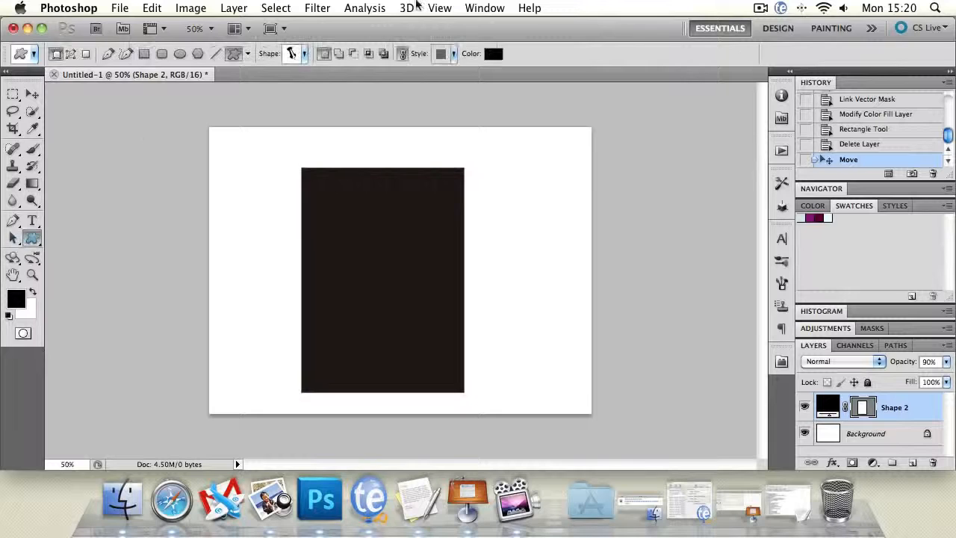
{"action": "left_click", "coordinate": [351, 55]}
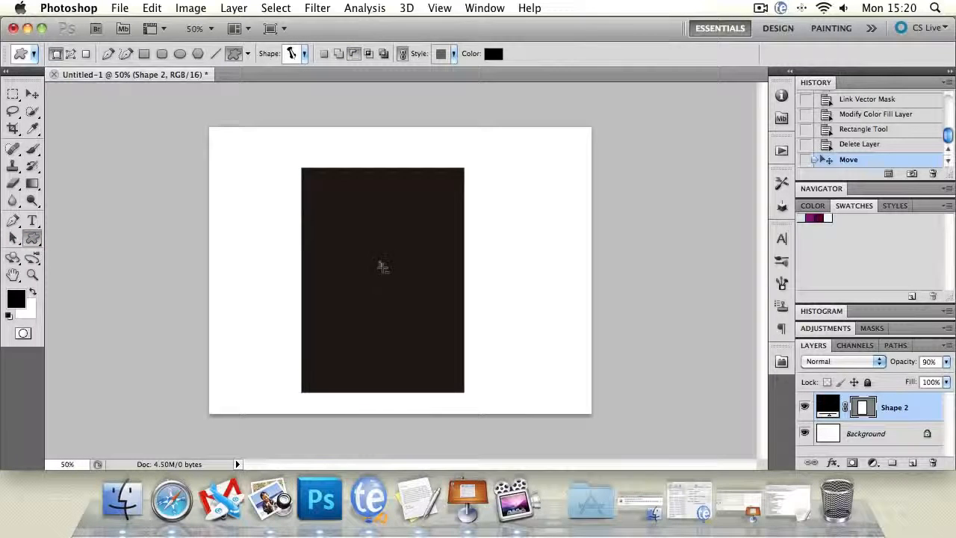
{"action": "mouse_move", "coordinate": [378, 261]}
{"action": "left_mouse_down"}
{"action": "mouse_move", "coordinate": [411, 328]}
{"action": "mouse_move", "coordinate": [399, 330]}
{"action": "left_mouse_up"}
{"action": "key", "text": "super+z"}
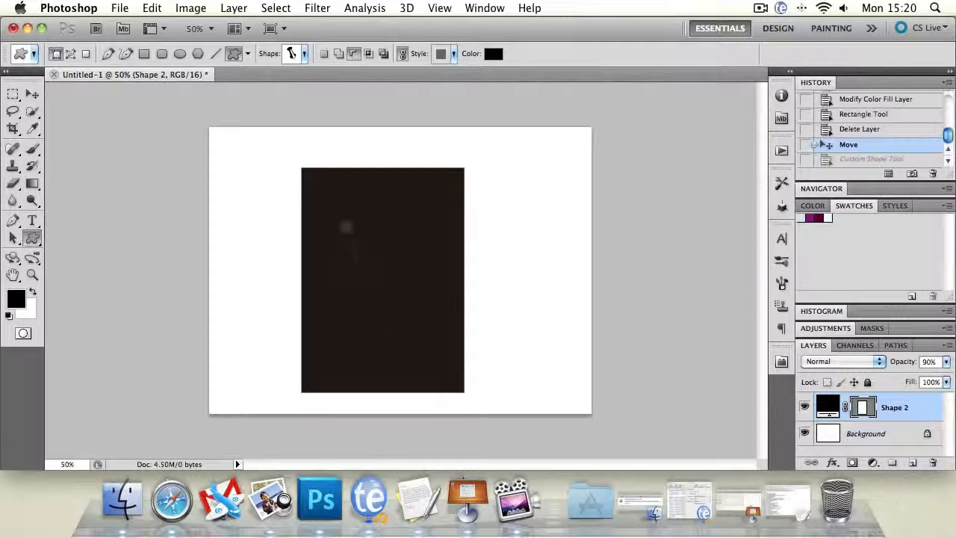
{"action": "left_click_drag", "start_coordinate": [345, 227], "coordinate": [418, 342]}
Step: Move the pushpin cutout's path across the rectangle's right edge with the Path Selection tool
{"action": "left_click", "coordinate": [13, 238]}
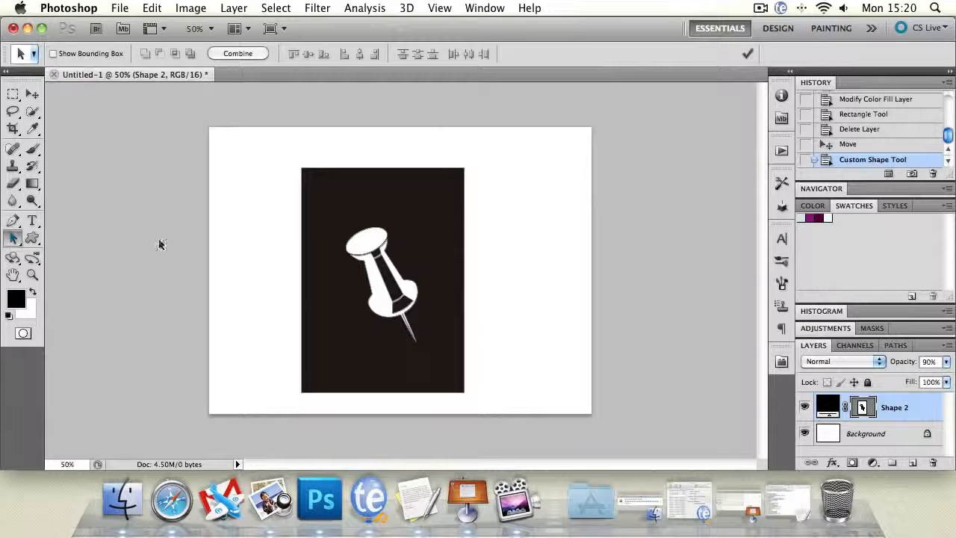
{"action": "left_click", "coordinate": [363, 244]}
{"action": "left_click_drag", "start_coordinate": [363, 244], "coordinate": [422, 248]}
{"action": "key", "text": "super+z"}
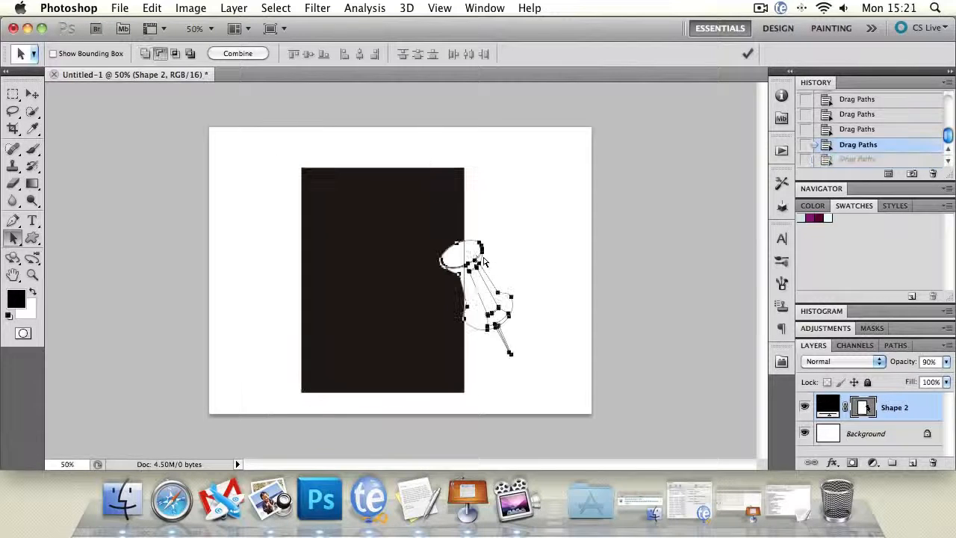
Step: Move the pushpin path back to the middle of the rectangle and switch its path operation to intersect and to exclude overlapping areas
{"action": "left_click_drag", "start_coordinate": [479, 261], "coordinate": [369, 222]}
{"action": "left_click", "coordinate": [174, 54]}
{"action": "left_click", "coordinate": [191, 54]}
Step: Step back through the history to before the black rectangle was drawn, and delete the red pushpin
{"action": "key", "text": "alt+super+z"}
{"action": "key", "text": "alt+super+z"}
{"action": "key", "text": "alt+super+z"}
{"action": "key", "text": "alt+super+z"}
{"action": "key", "text": "alt+super+z"}
{"action": "key", "text": "alt+super+z"}
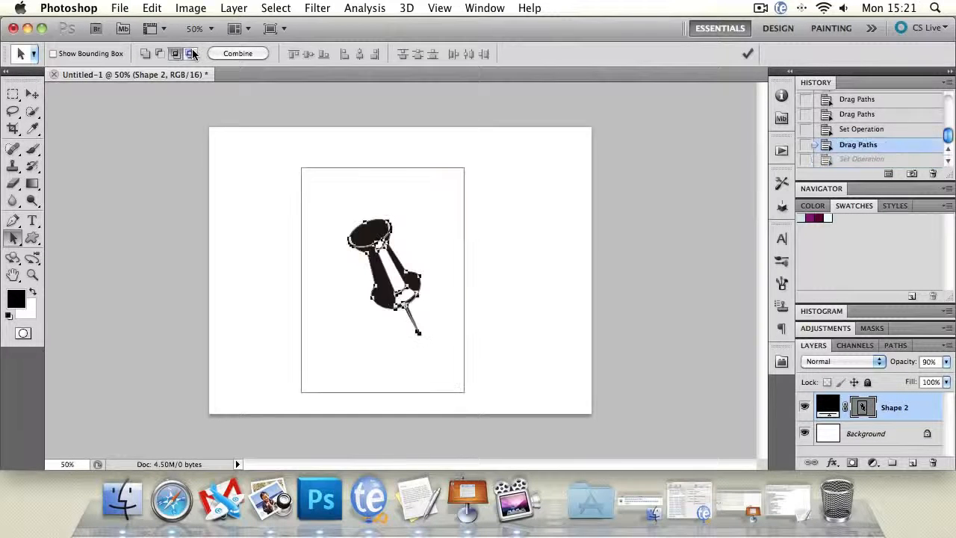
{"action": "key", "text": "alt+super+z"}
{"action": "key", "text": "alt+super+z"}
{"action": "key", "text": "alt+super+z"}
{"action": "key", "text": "alt+super+z"}
{"action": "key", "text": "alt+super+z"}
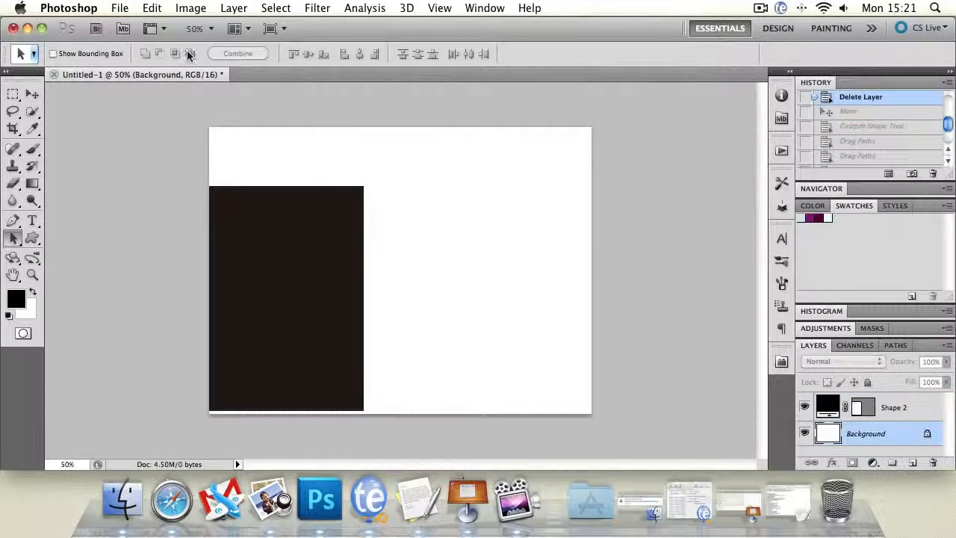
{"action": "left_click", "coordinate": [18, 91]}
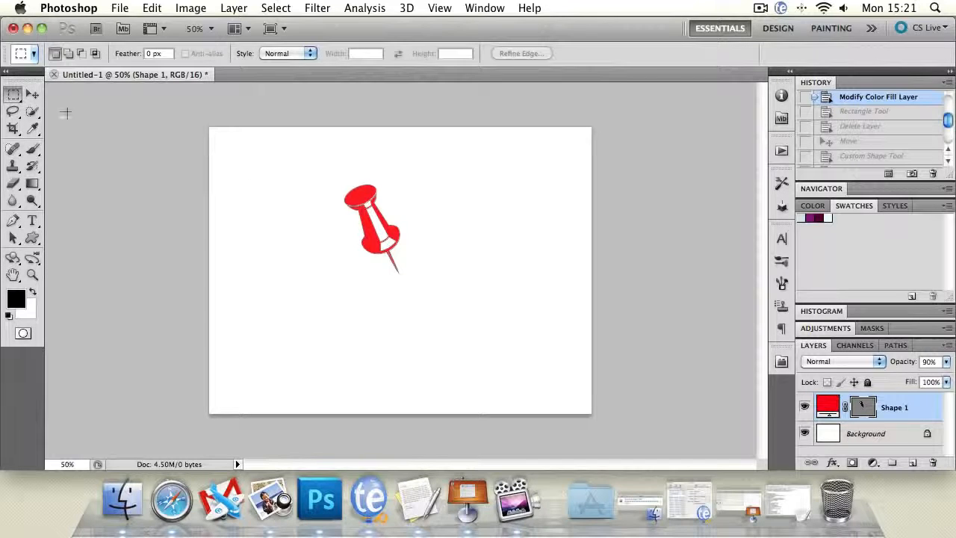
{"action": "left_click", "coordinate": [32, 94]}
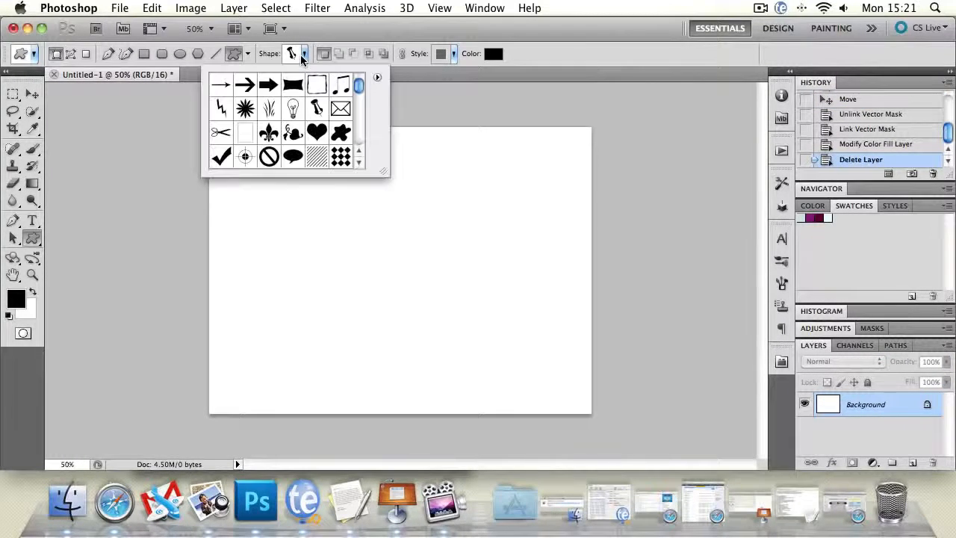
Step: Switch to Safari, look over the 12 Grunge Frames shape pack page on GraphicRiver, and return to Photoshop
{"action": "left_click", "coordinate": [304, 55]}
{"action": "left_click", "coordinate": [851, 506]}
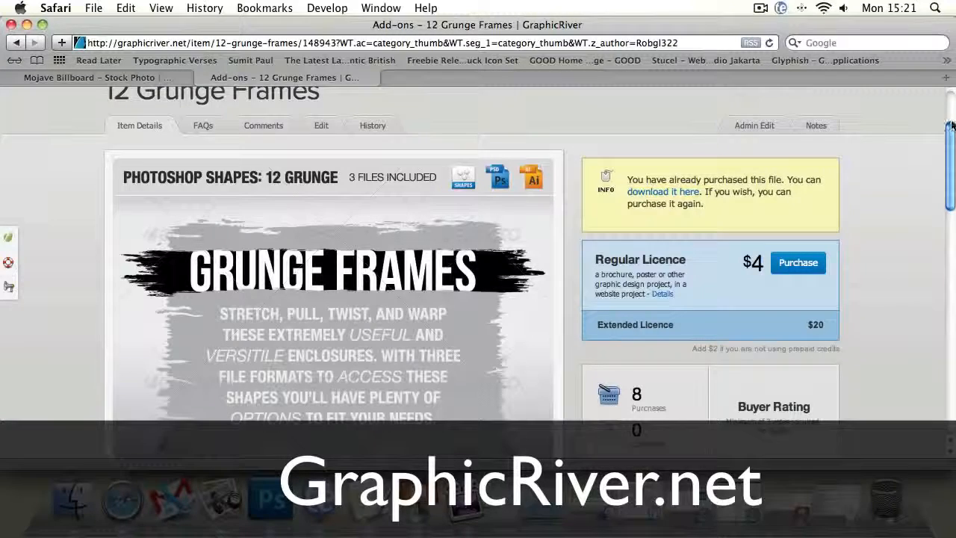
{"action": "left_click_drag", "start_coordinate": [950, 134], "coordinate": [949, 227]}
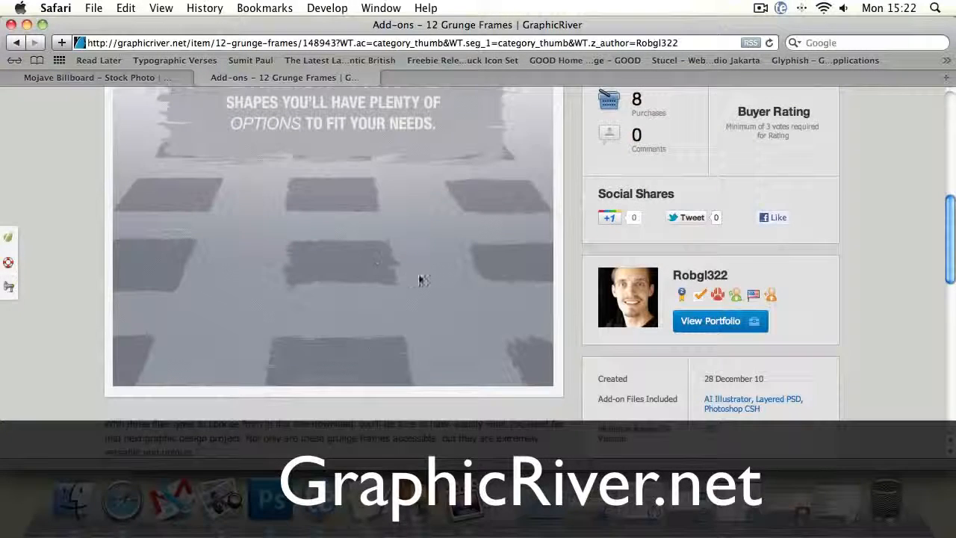
{"action": "left_click_drag", "start_coordinate": [952, 241], "coordinate": [950, 196]}
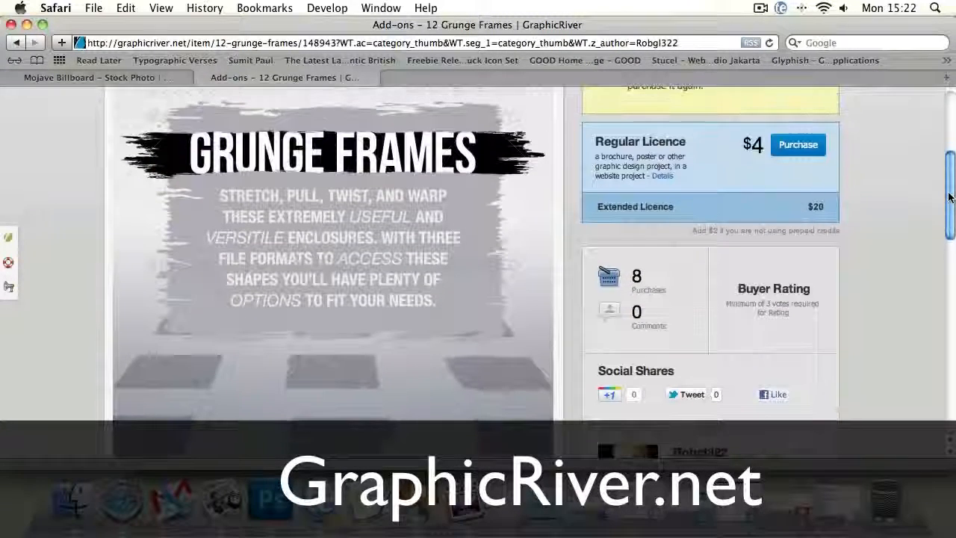
{"action": "left_click", "coordinate": [25, 24]}
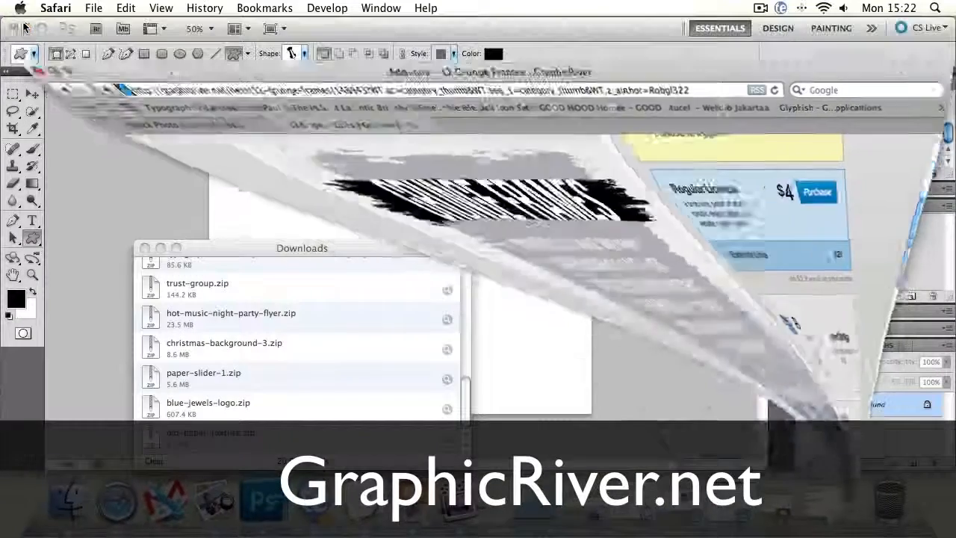
{"action": "left_click", "coordinate": [112, 171]}
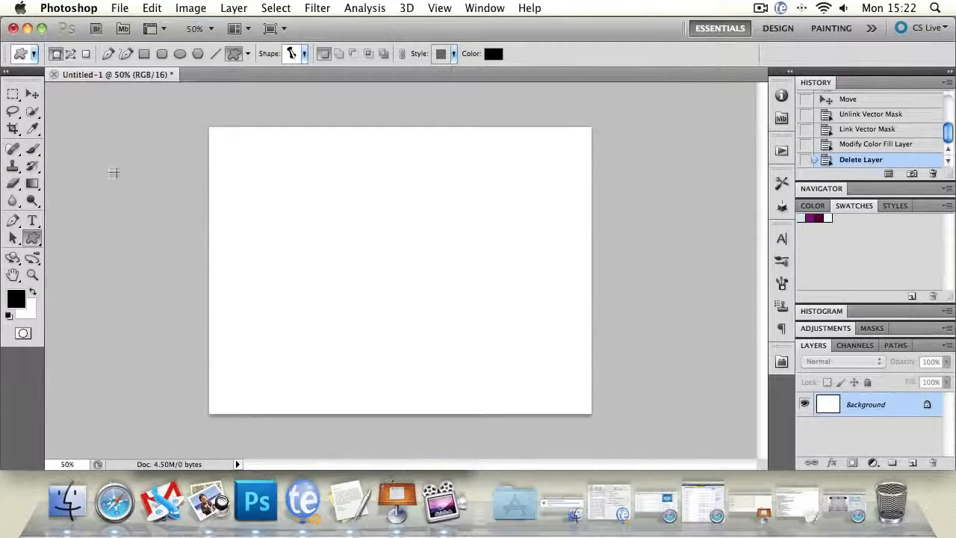
Step: Load the custom shapes file 12GrungeFrames.csh from the 12grungeframes folder into the shape picker
{"action": "left_click", "coordinate": [304, 54]}
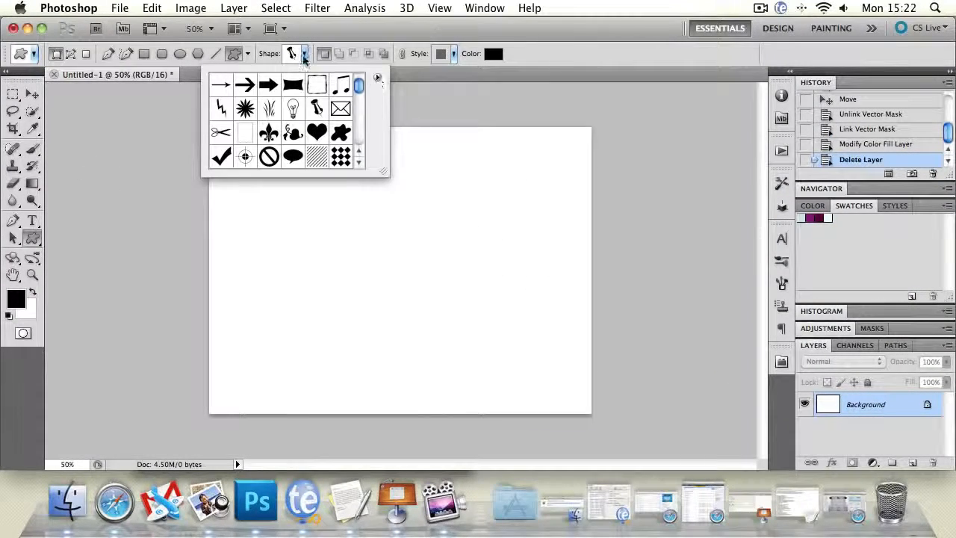
{"action": "left_click", "coordinate": [378, 76]}
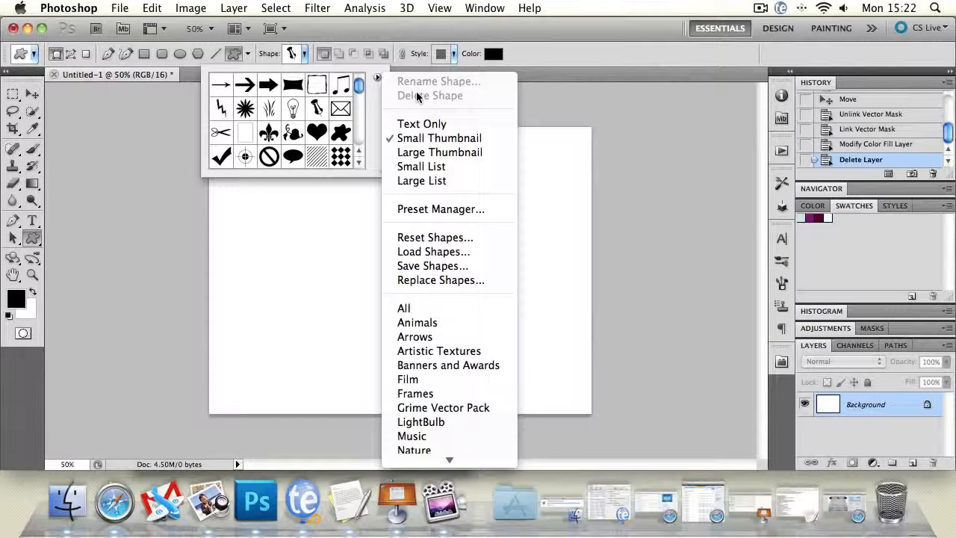
{"action": "left_click", "coordinate": [439, 252]}
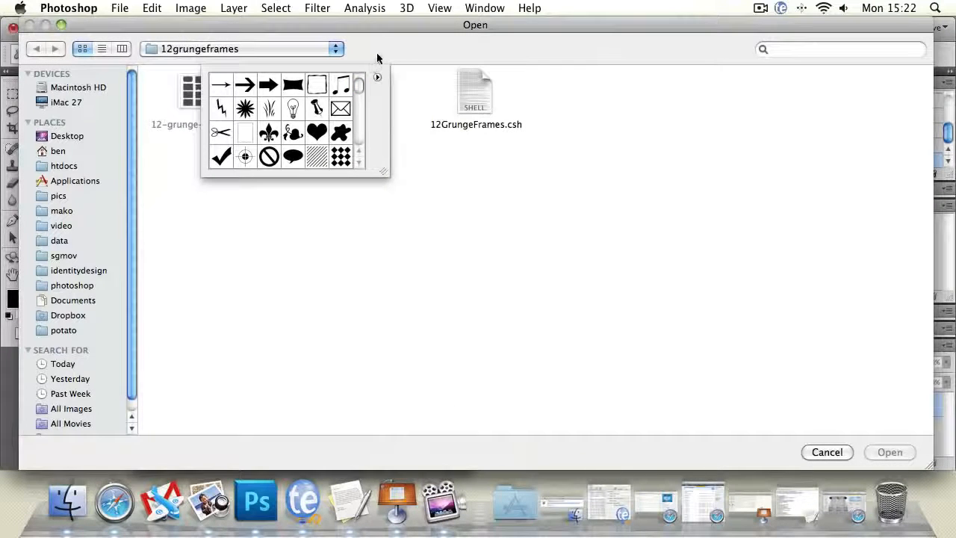
{"action": "left_click", "coordinate": [377, 77]}
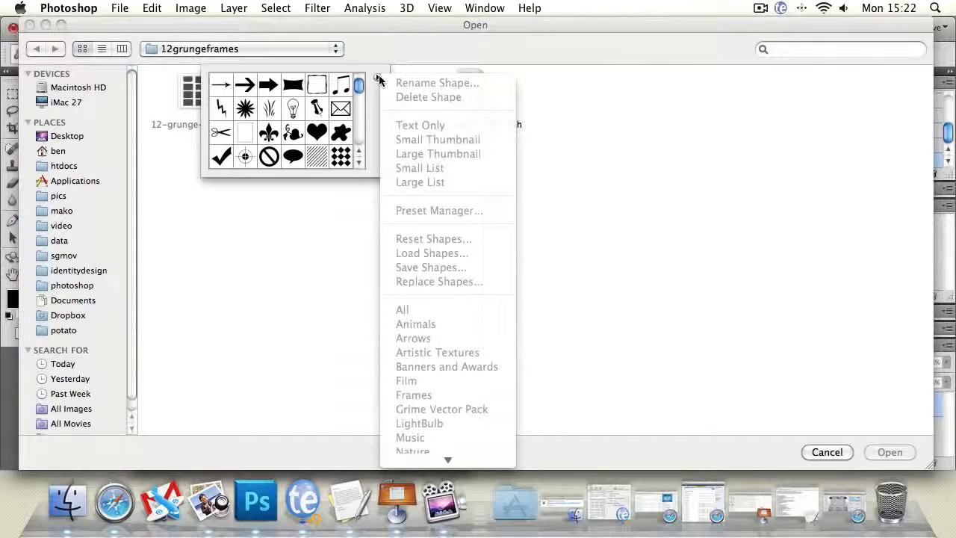
{"action": "left_click", "coordinate": [313, 243]}
{"action": "left_click_drag", "start_coordinate": [417, 24], "coordinate": [424, 189]}
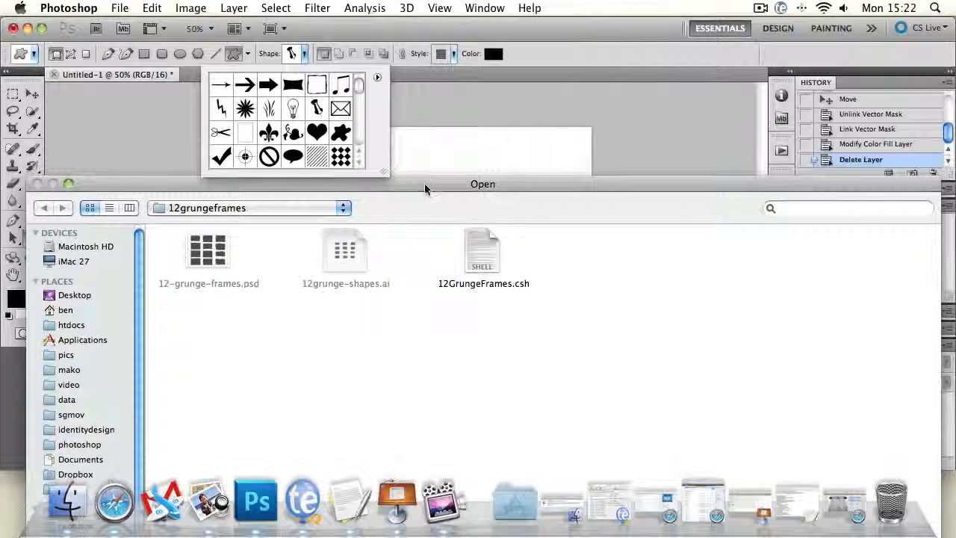
{"action": "left_click", "coordinate": [204, 208]}
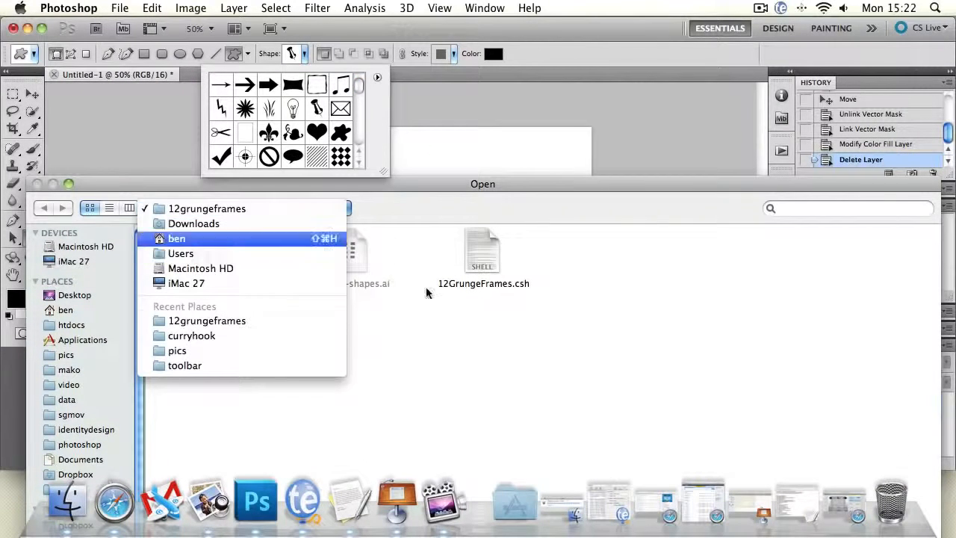
{"action": "left_click", "coordinate": [509, 399]}
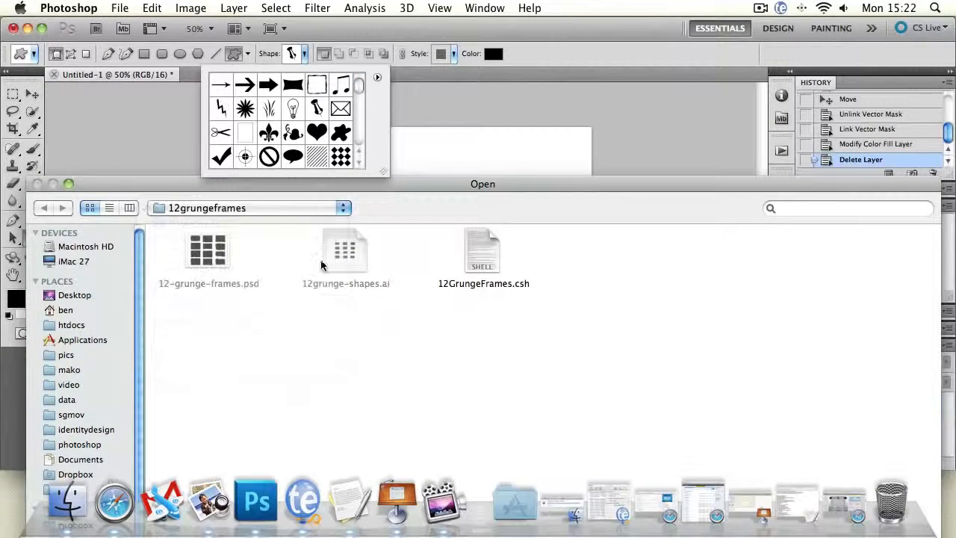
{"action": "left_click_drag", "start_coordinate": [471, 182], "coordinate": [450, 4]}
{"action": "left_click", "coordinate": [491, 243]}
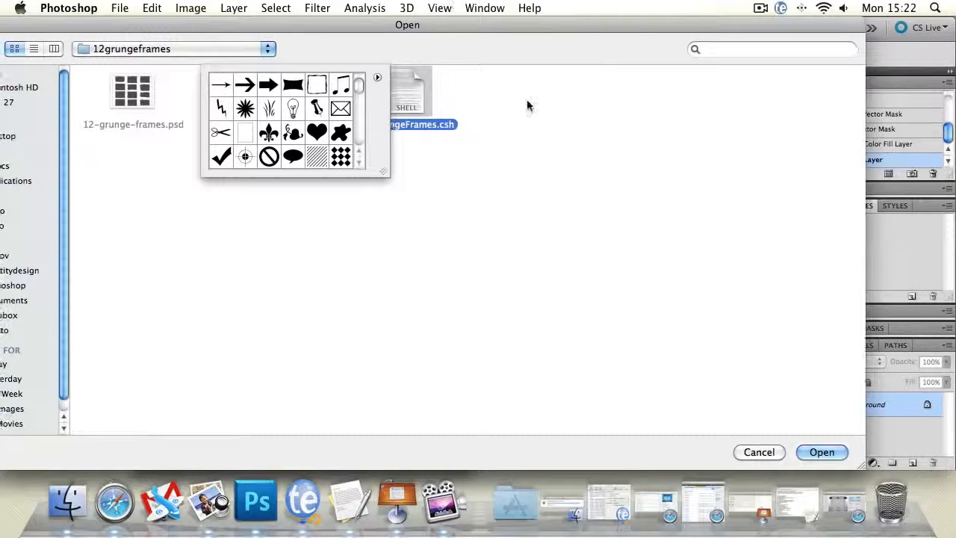
{"action": "left_click", "coordinate": [817, 452]}
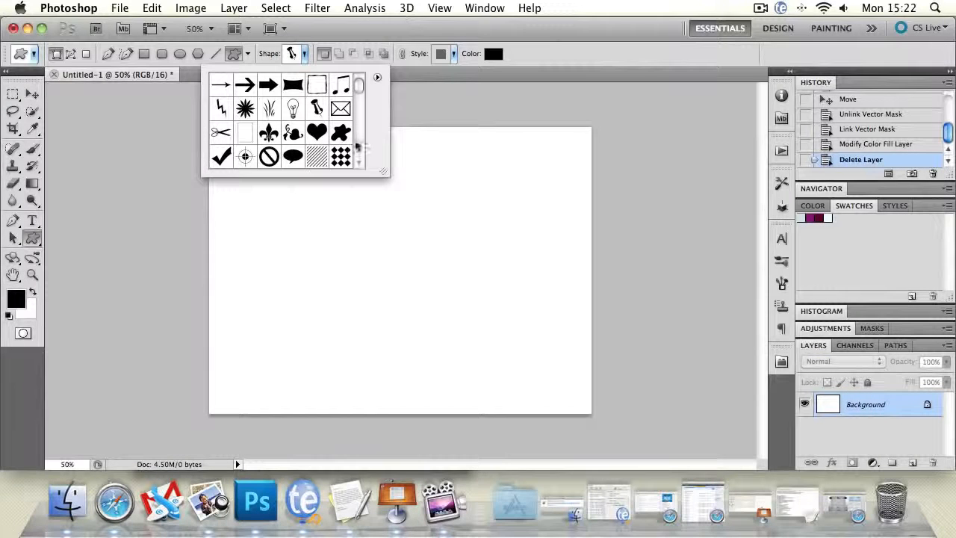
Step: Draw the last grunge frame shape of the loaded set as a black shape in the canvas's left-centre area
{"action": "left_click_drag", "start_coordinate": [359, 88], "coordinate": [357, 158]}
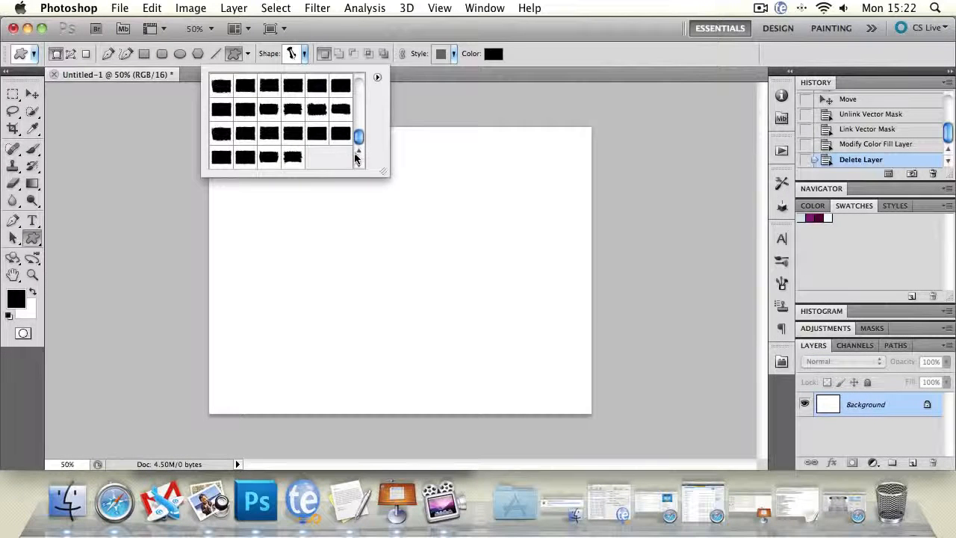
{"action": "left_click", "coordinate": [293, 158]}
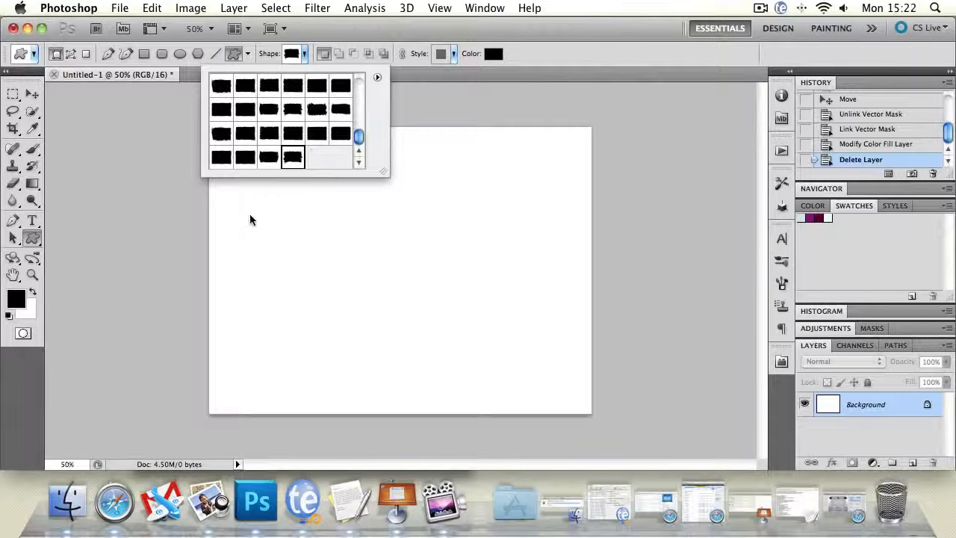
{"action": "left_click_drag", "start_coordinate": [250, 220], "coordinate": [431, 374]}
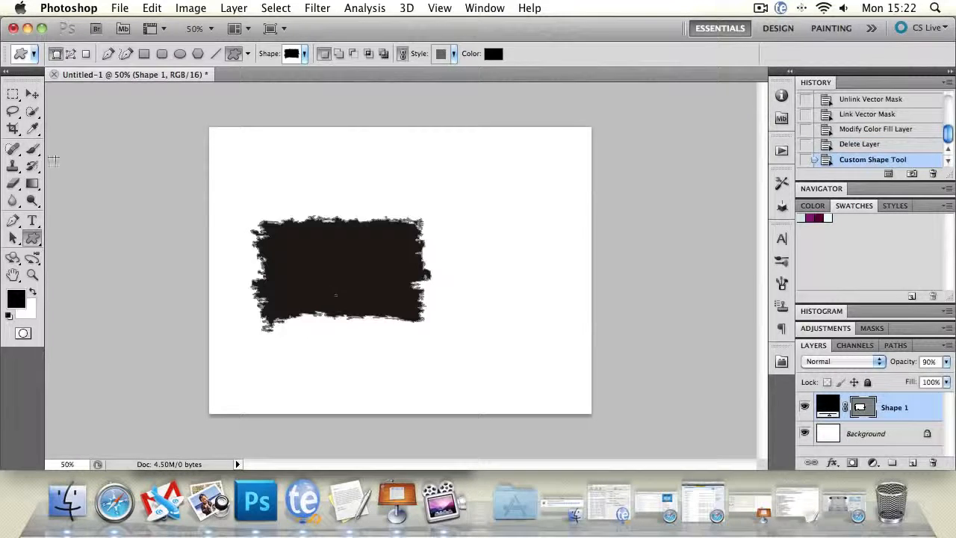
Step: Stretch the grunge frame to about 131% width and rotate it about -27.2 degrees
{"action": "left_click", "coordinate": [32, 94]}
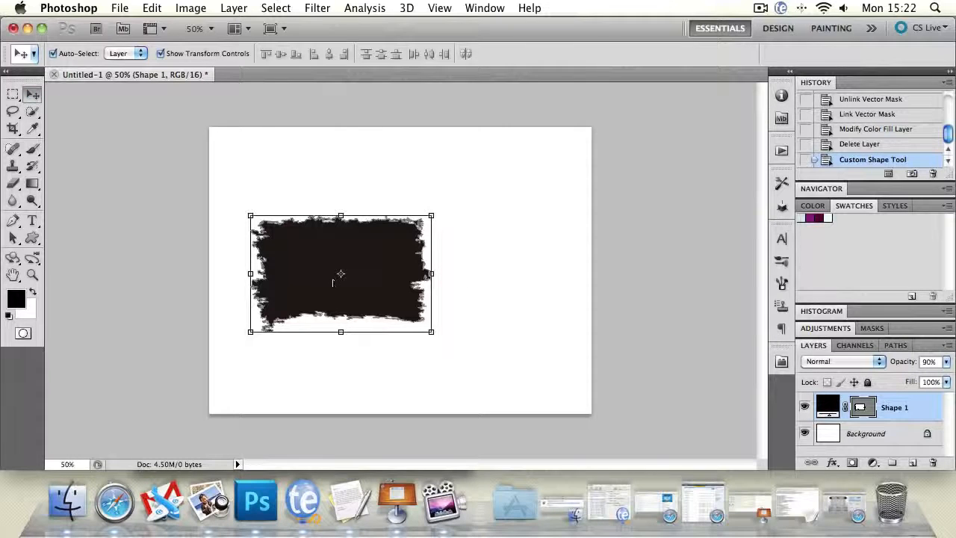
{"action": "left_click_drag", "start_coordinate": [446, 276], "coordinate": [448, 200]}
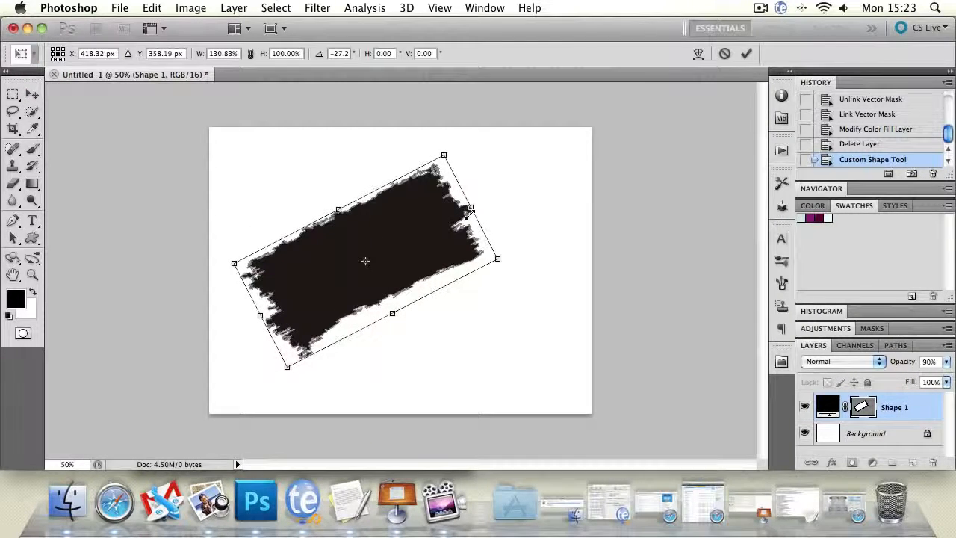
{"action": "key", "text": "Return"}
Step: Subtract a second, horizontal grunge frame from the rotated one, and delete the resulting shape layer
{"action": "left_click", "coordinate": [32, 237]}
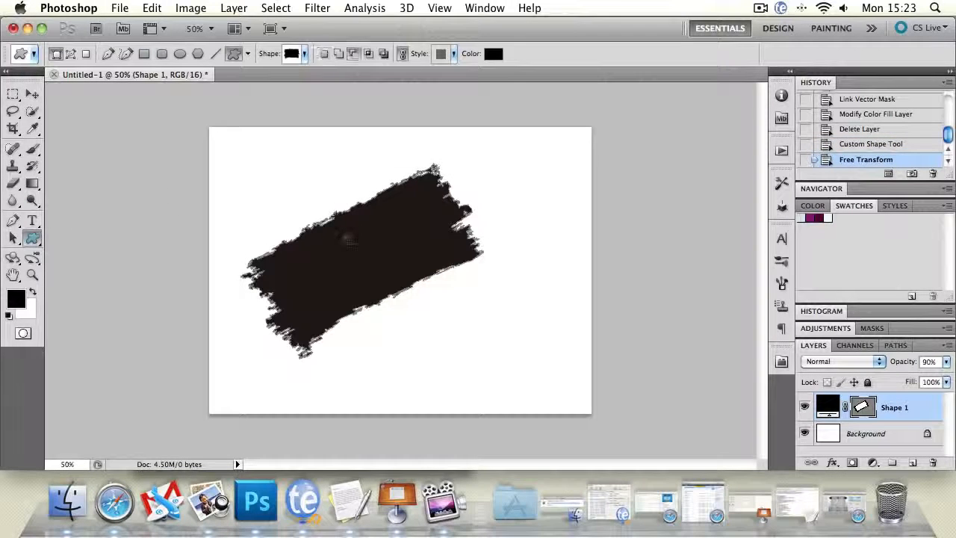
{"action": "left_click_drag", "start_coordinate": [349, 238], "coordinate": [486, 294]}
{"action": "key", "text": "v"}
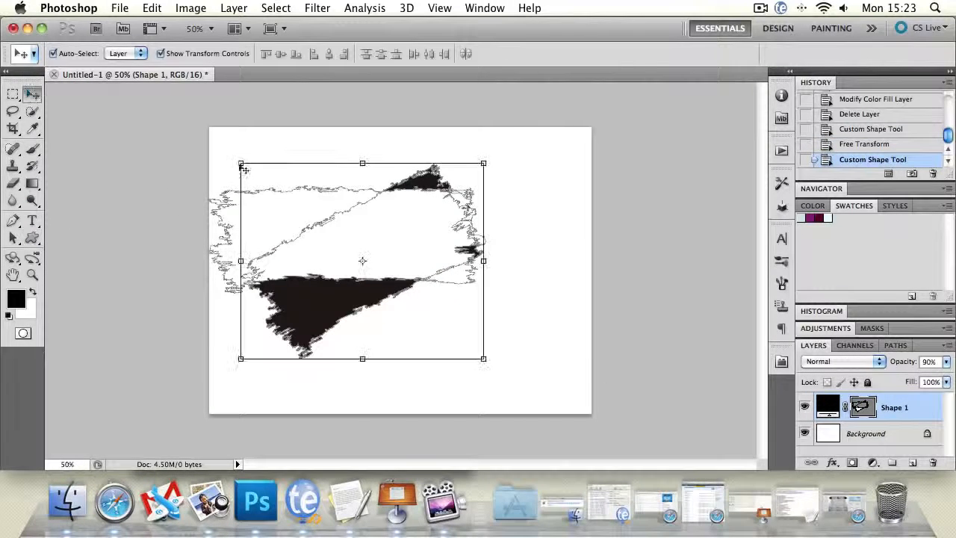
{"action": "left_click", "coordinate": [587, 362]}
{"action": "left_click", "coordinate": [340, 297]}
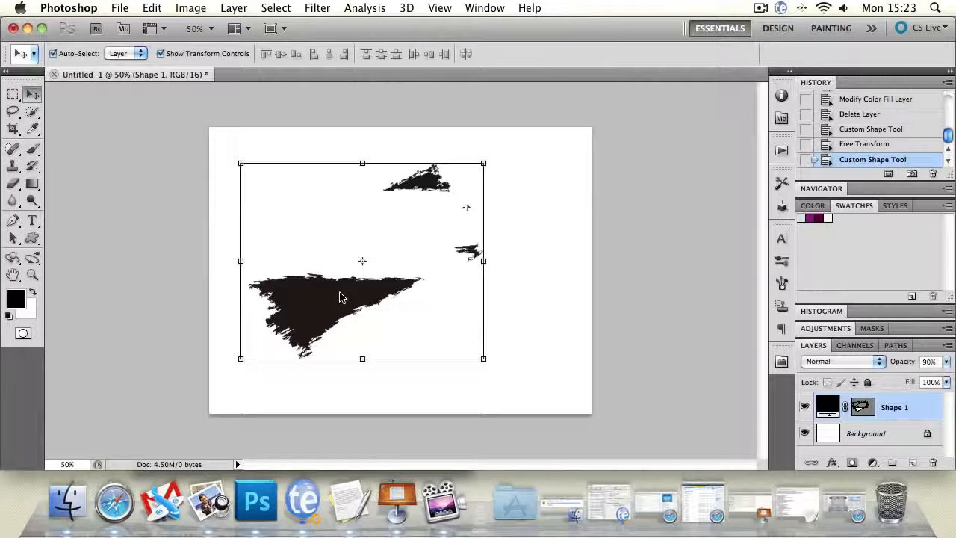
{"action": "key", "text": "BackSpace"}
Step: Draw a wide, flat grunge frame across the full width of the canvas's lower edge, and delete it
{"action": "left_click", "coordinate": [32, 237]}
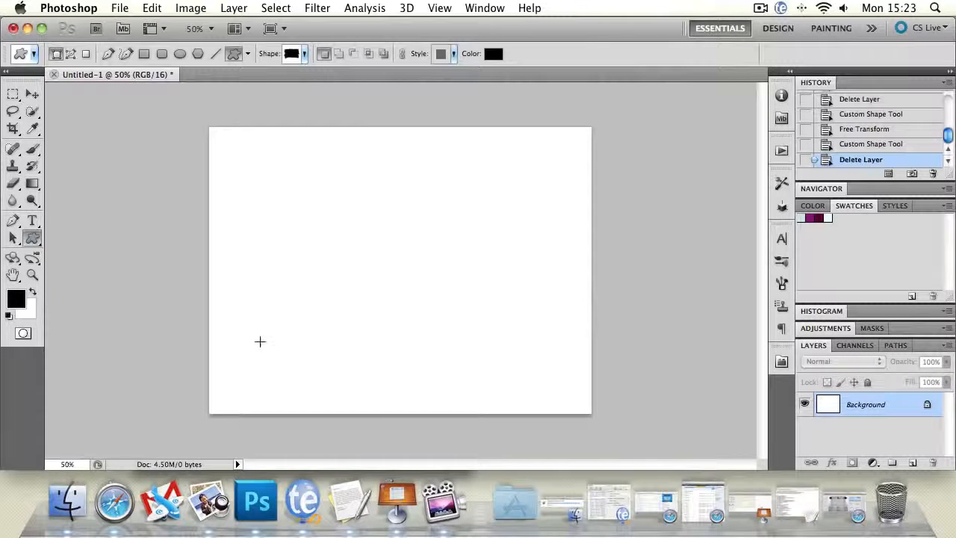
{"action": "left_click_drag", "start_coordinate": [208, 347], "coordinate": [595, 411]}
{"action": "left_click", "coordinate": [32, 94]}
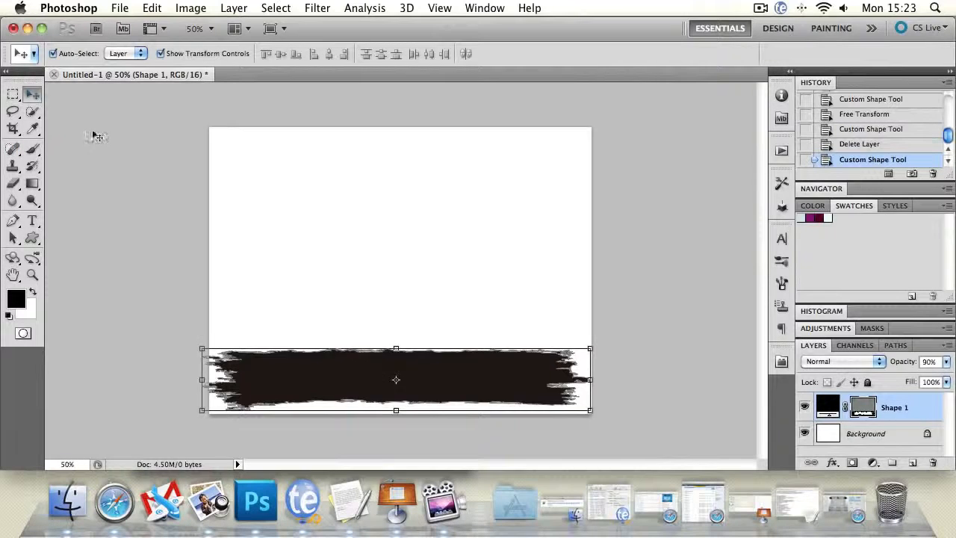
{"action": "left_click", "coordinate": [308, 315]}
{"action": "left_click", "coordinate": [367, 359]}
{"action": "key", "text": "BackSpace"}
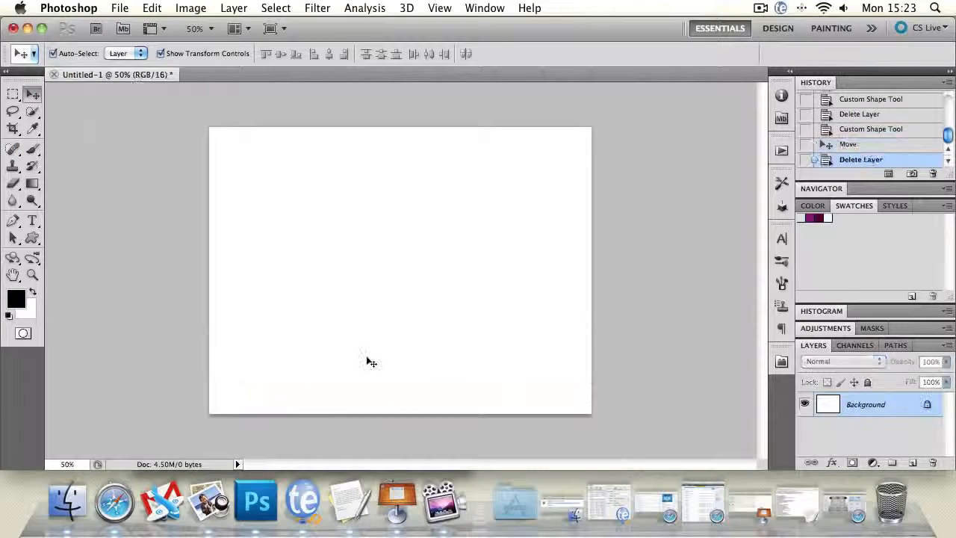
Step: Open the list of shape tools to review the available ones
{"action": "left_click", "coordinate": [32, 238]}
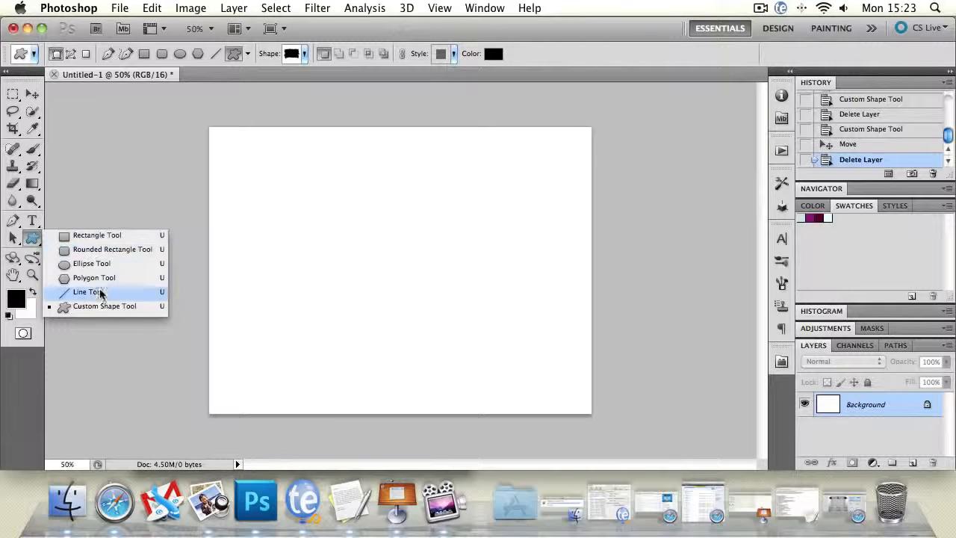
Step: Draw a large, nearly square black rectangle over the left and middle part of the canvas with the Rectangle tool
{"action": "left_click", "coordinate": [98, 240]}
{"action": "left_click", "coordinate": [135, 117]}
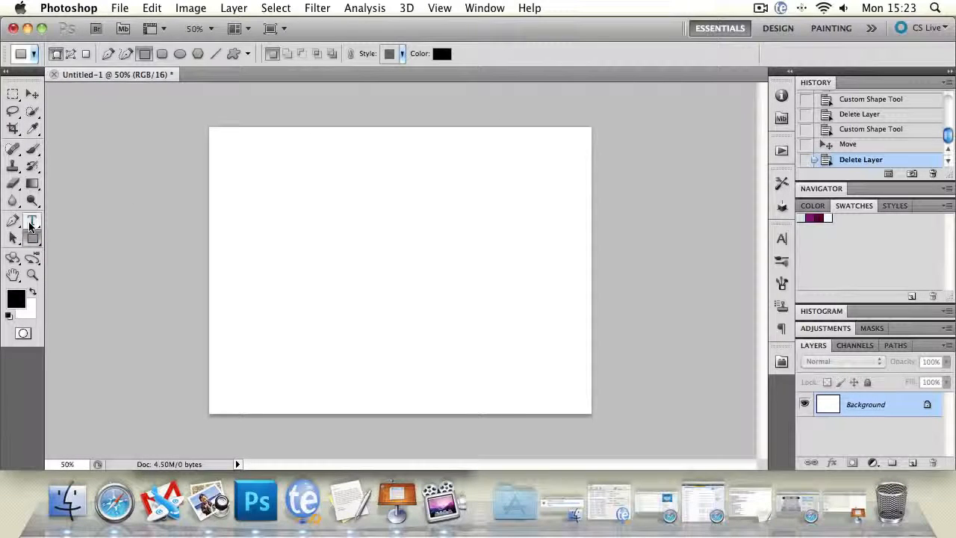
{"action": "left_click_drag", "start_coordinate": [233, 157], "coordinate": [452, 363]}
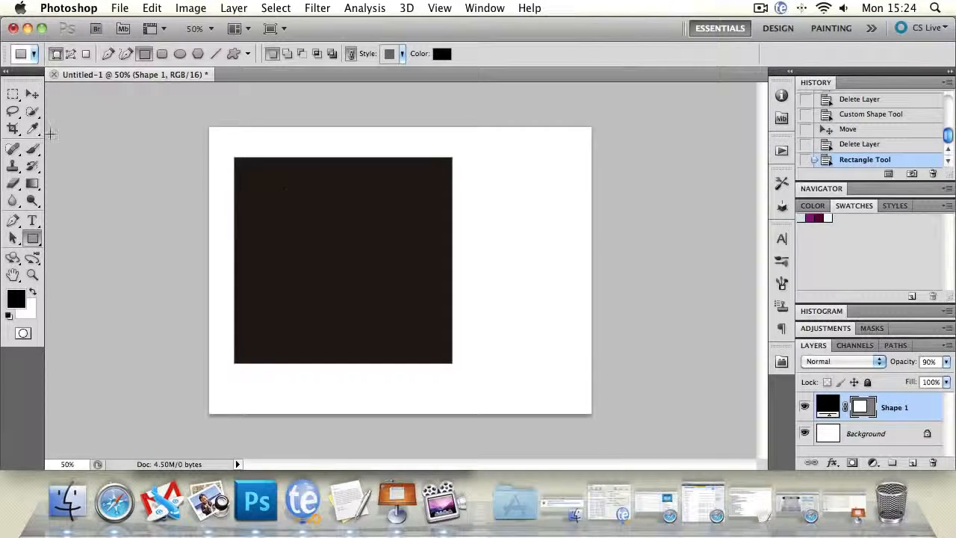
Step: Try to paint on the rectangle with the Brush tool and accept rasterizing the shape layer
{"action": "left_click", "coordinate": [31, 149]}
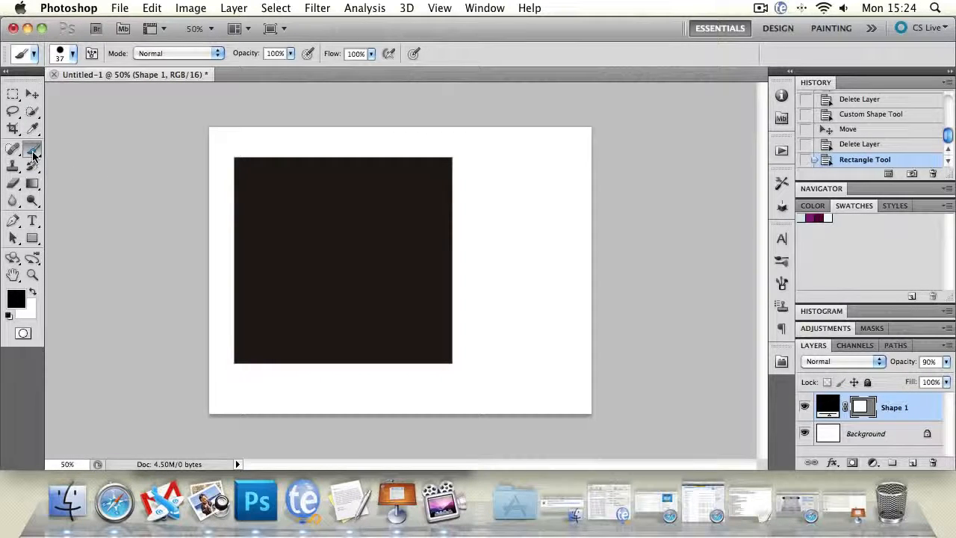
{"action": "left_click", "coordinate": [341, 185]}
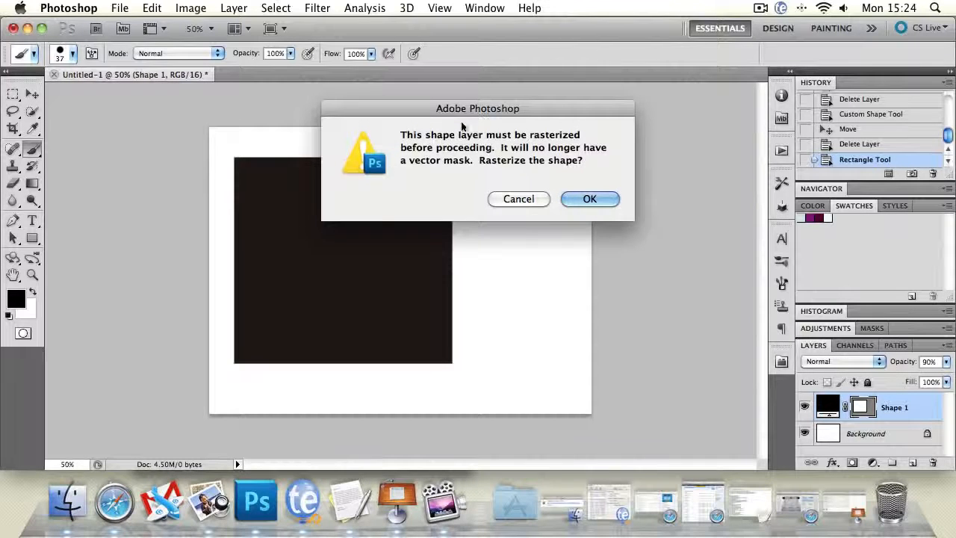
{"action": "left_click_drag", "start_coordinate": [454, 104], "coordinate": [392, 123]}
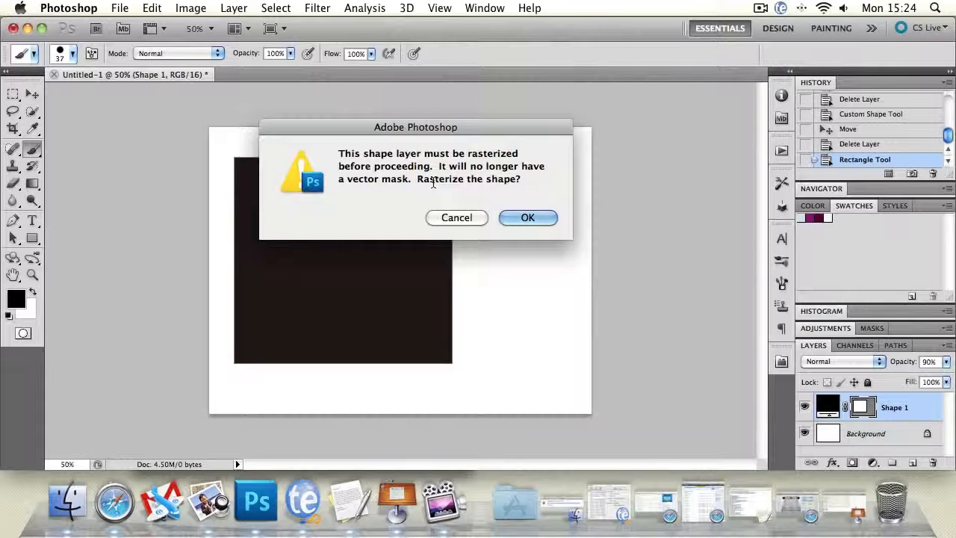
{"action": "left_click", "coordinate": [545, 217]}
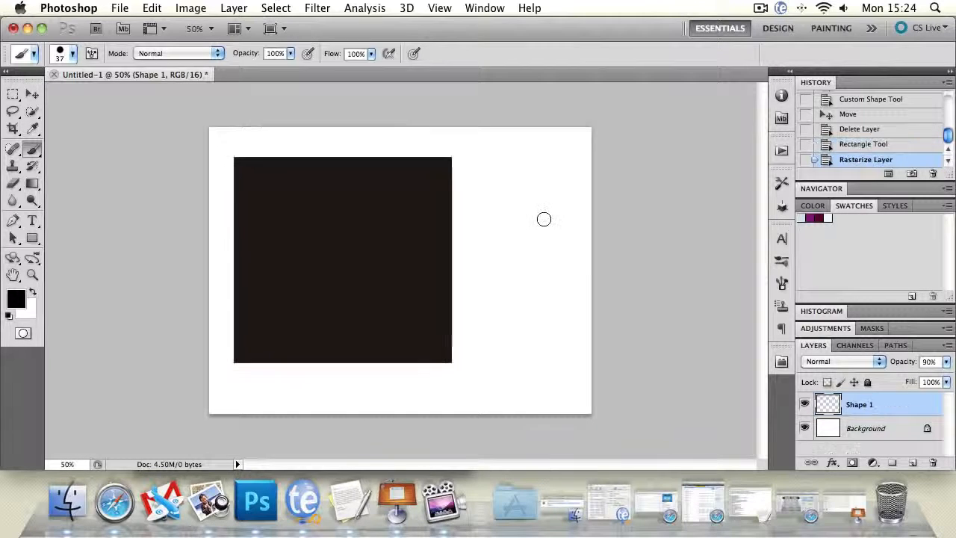
Step: Brush several white strokes onto the rasterized rectangle, and undo the last two strokes
{"action": "left_click", "coordinate": [33, 292]}
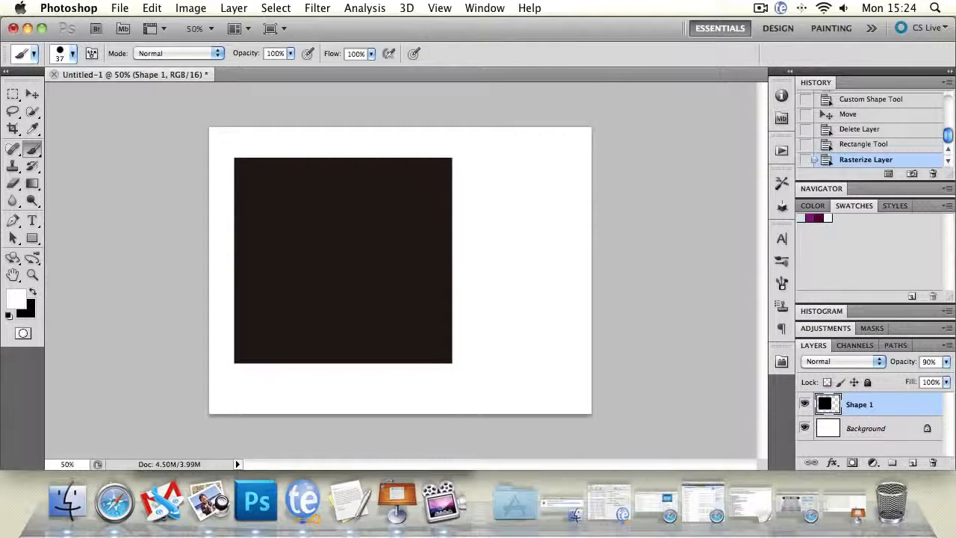
{"action": "left_click_drag", "start_coordinate": [381, 192], "coordinate": [358, 203]}
{"action": "left_click_drag", "start_coordinate": [284, 261], "coordinate": [361, 264]}
{"action": "left_click_drag", "start_coordinate": [385, 226], "coordinate": [366, 267]}
{"action": "key", "text": "alt+super+z"}
{"action": "key", "text": "alt+super+z"}
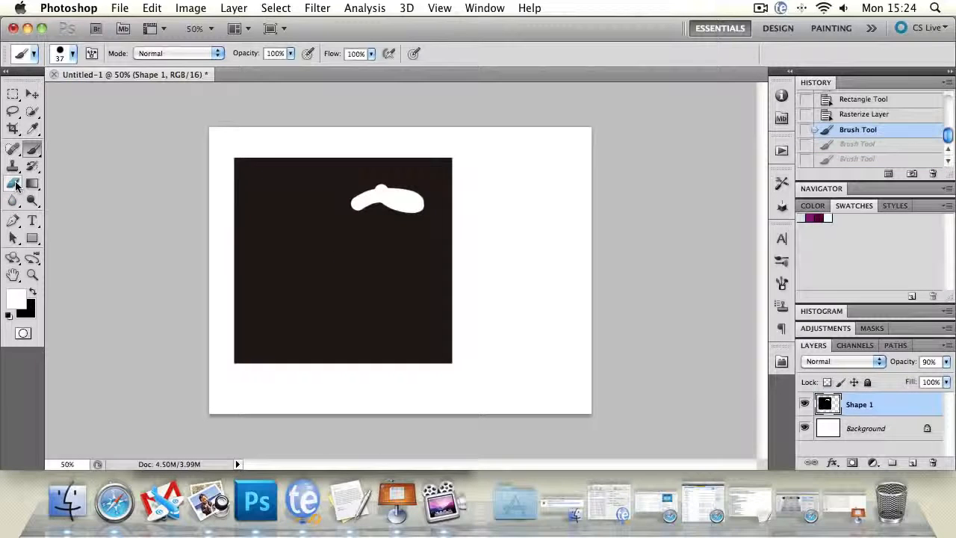
Step: Erase a stroke across the black rectangle with the Eraser tool, and undo the erasing and the remaining white brush stroke
{"action": "left_click", "coordinate": [31, 186]}
{"action": "left_click", "coordinate": [13, 185]}
{"action": "mouse_move", "coordinate": [358, 163]}
{"action": "left_mouse_down"}
{"action": "mouse_move", "coordinate": [473, 212]}
{"action": "mouse_move", "coordinate": [231, 133]}
{"action": "mouse_move", "coordinate": [374, 280]}
{"action": "mouse_move", "coordinate": [389, 309]}
{"action": "left_mouse_up"}
{"action": "key", "text": "alt+super+z"}
{"action": "key", "text": "alt+super+z"}
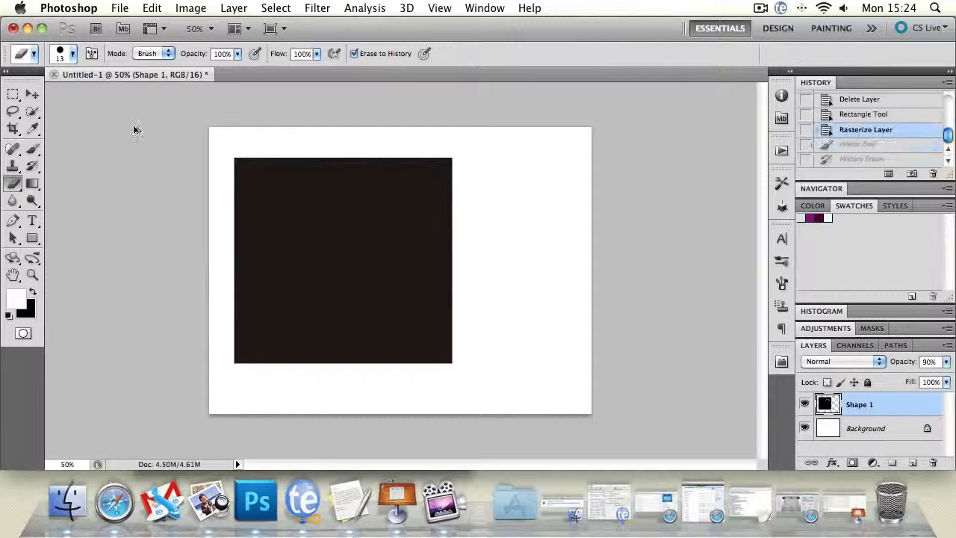
Step: Scale the rasterized rectangle to about 183% width and 166% height, and undo both the transform and the rasterization
{"action": "left_click", "coordinate": [31, 94]}
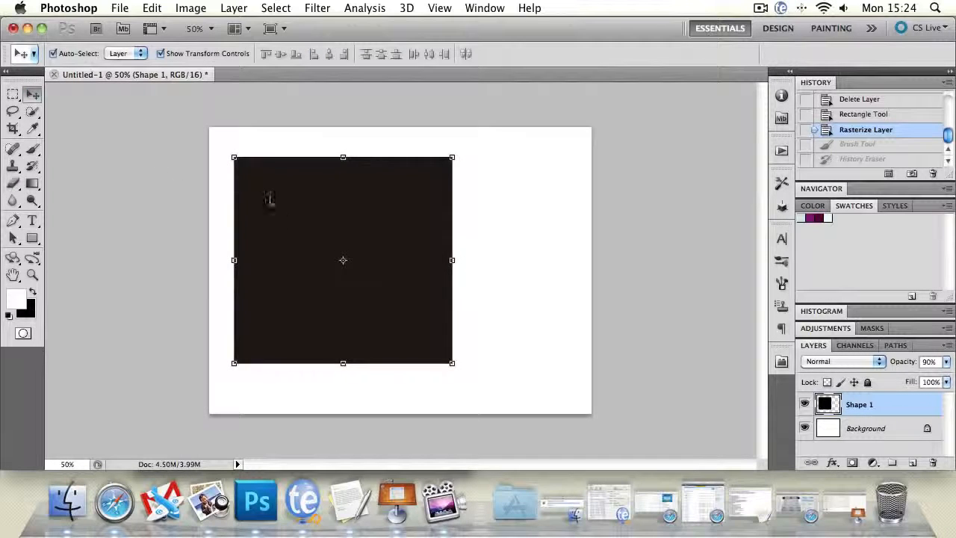
{"action": "key", "text": "super+t"}
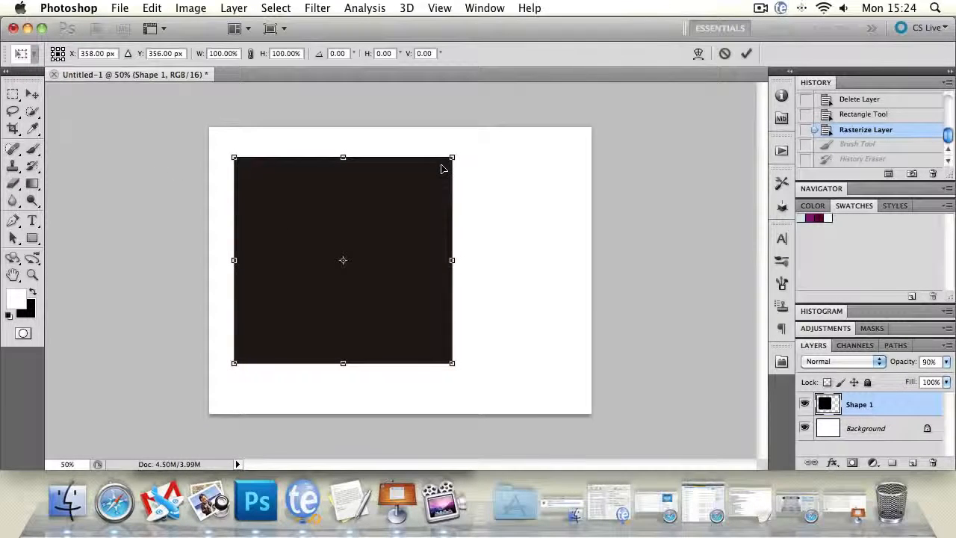
{"action": "left_click_drag", "start_coordinate": [446, 156], "coordinate": [633, 23]}
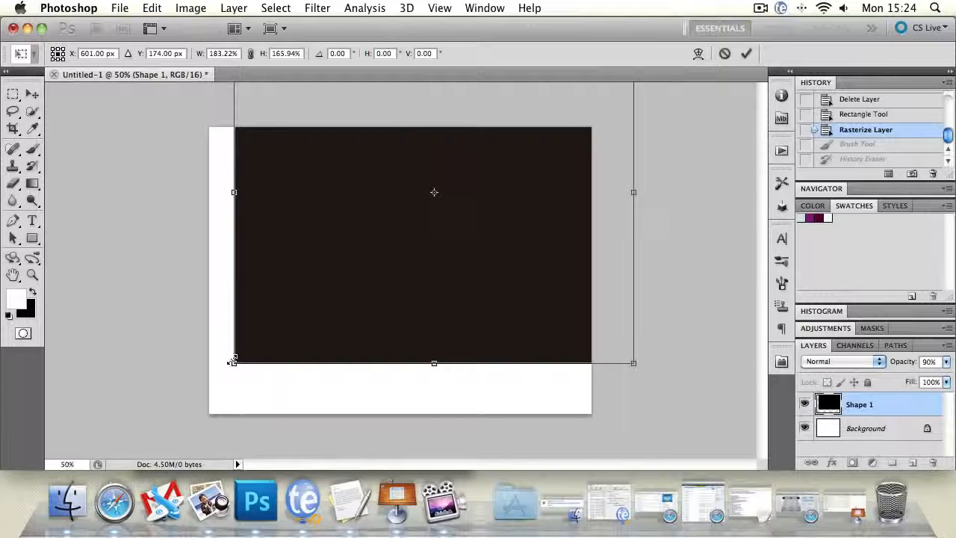
{"action": "key", "text": "Return"}
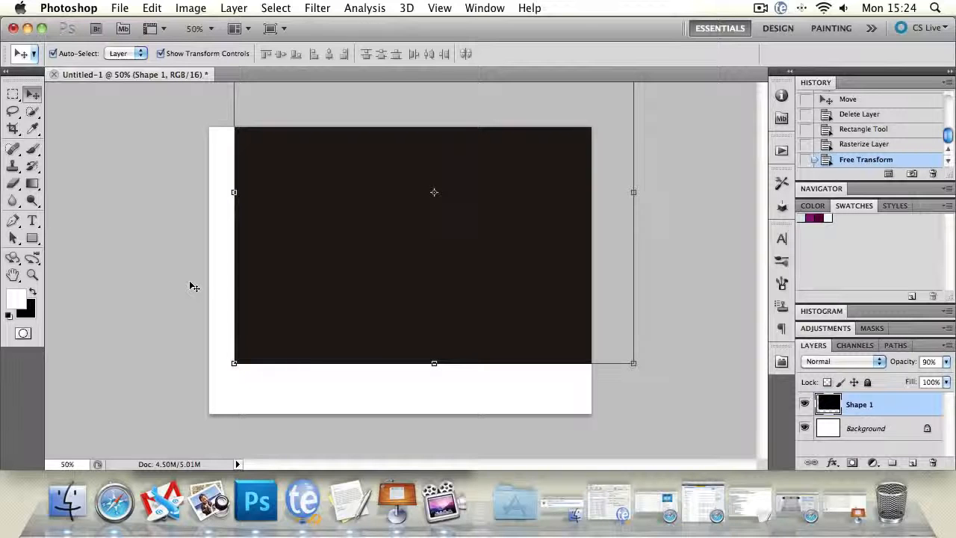
{"action": "key", "text": "super+alt+z"}
{"action": "key", "text": "super+alt+z"}
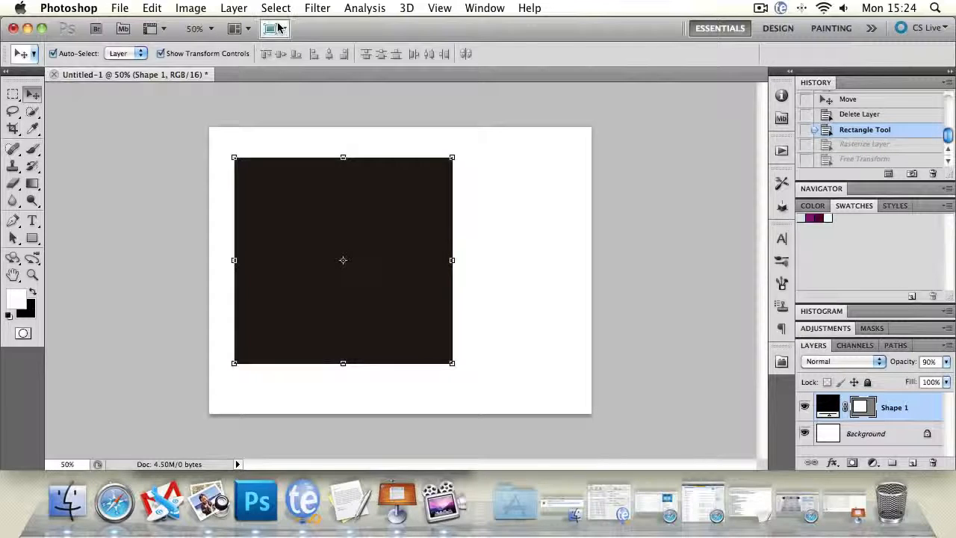
Step: Apply the last-used Gaussian Blur to the rectangle's shape layer, undo it, and deselect the layer
{"action": "left_click", "coordinate": [319, 8]}
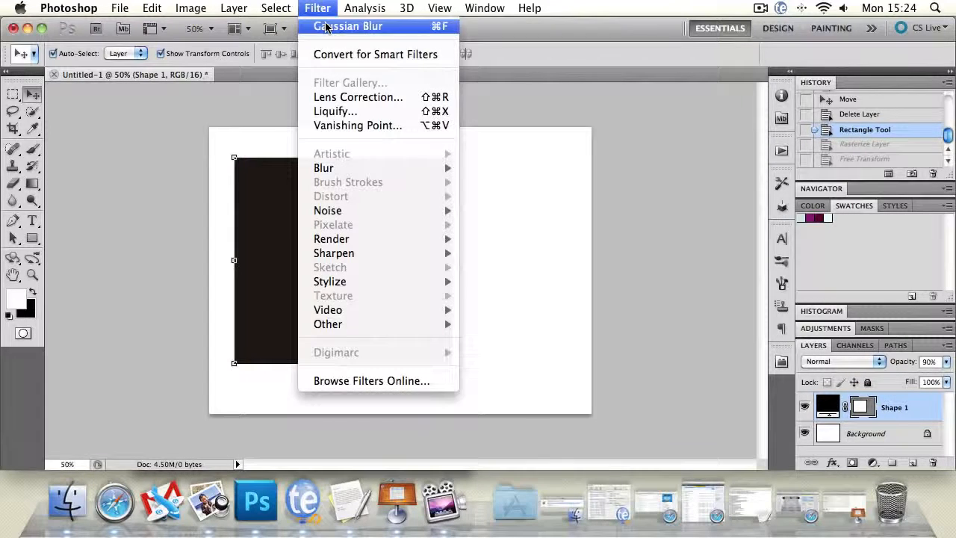
{"action": "left_click", "coordinate": [326, 26]}
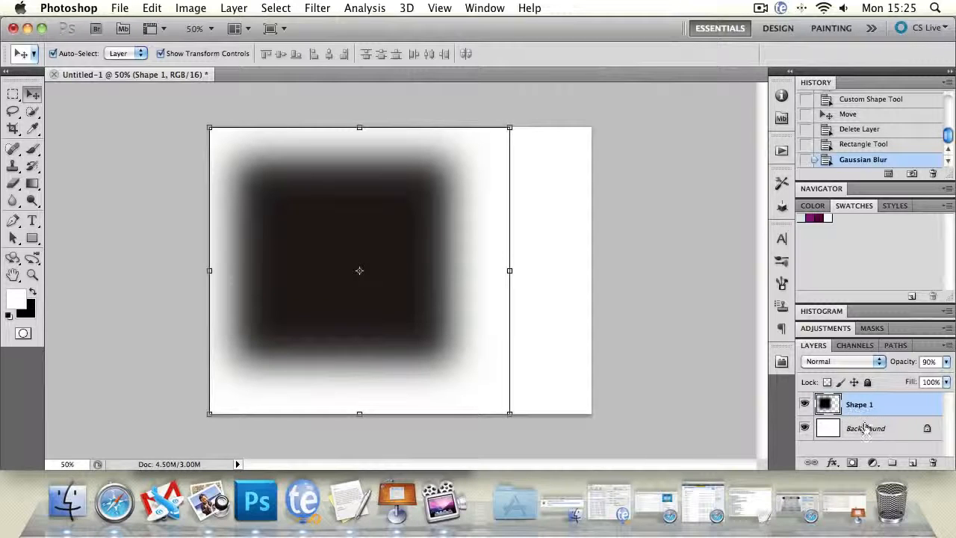
{"action": "key", "text": "super+z"}
{"action": "left_click", "coordinate": [482, 267]}
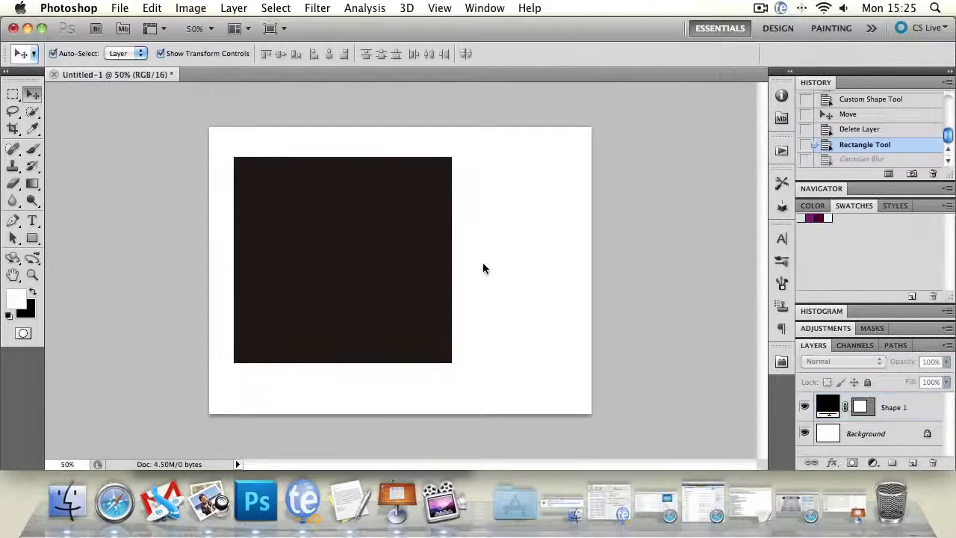